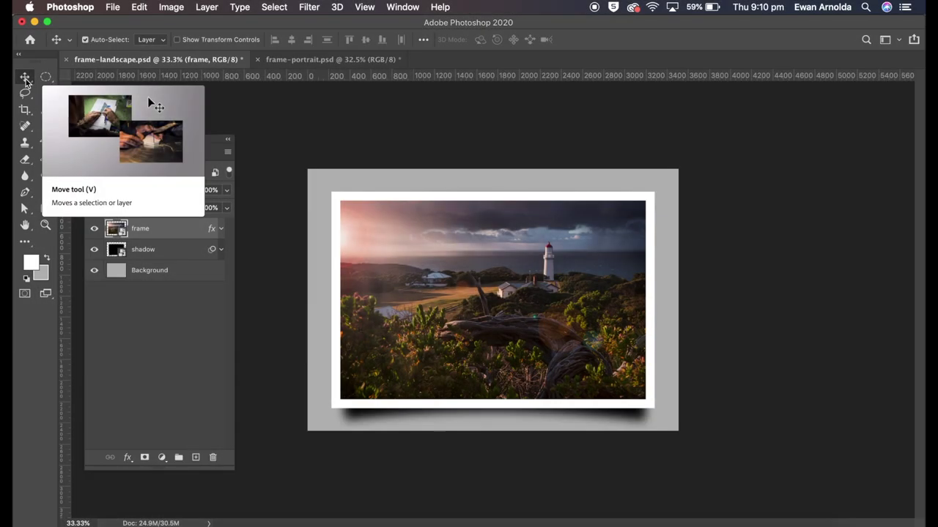
Step: Create a new landscape A4 document, 297 × 210 mm at 300 ppi
click(300, 189)
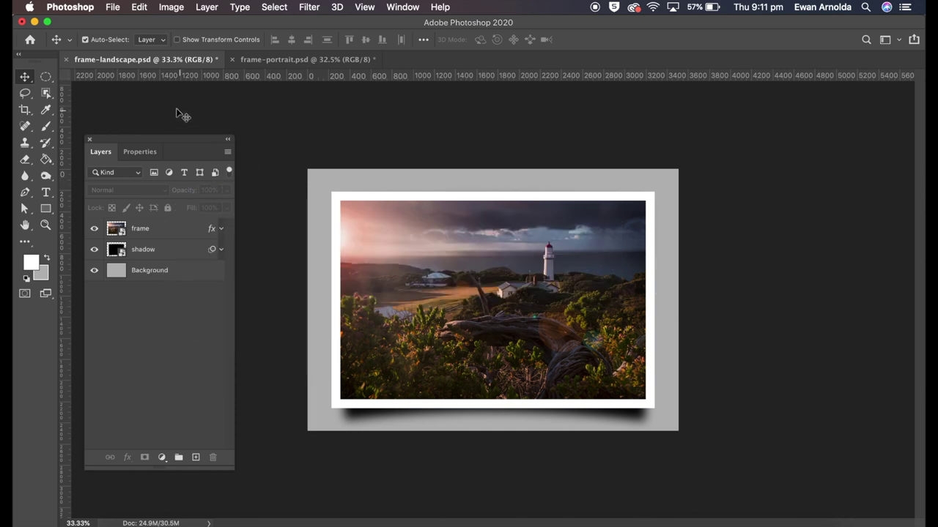
click(114, 8)
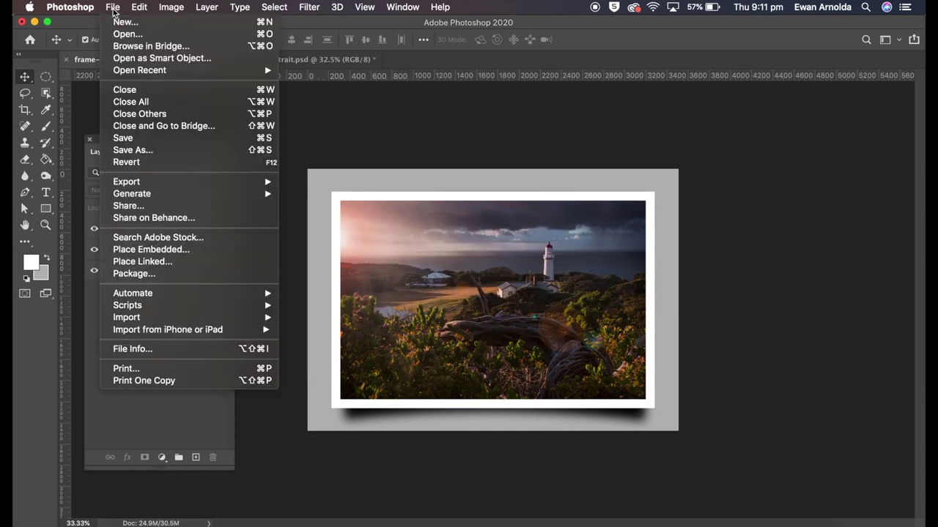
click(121, 23)
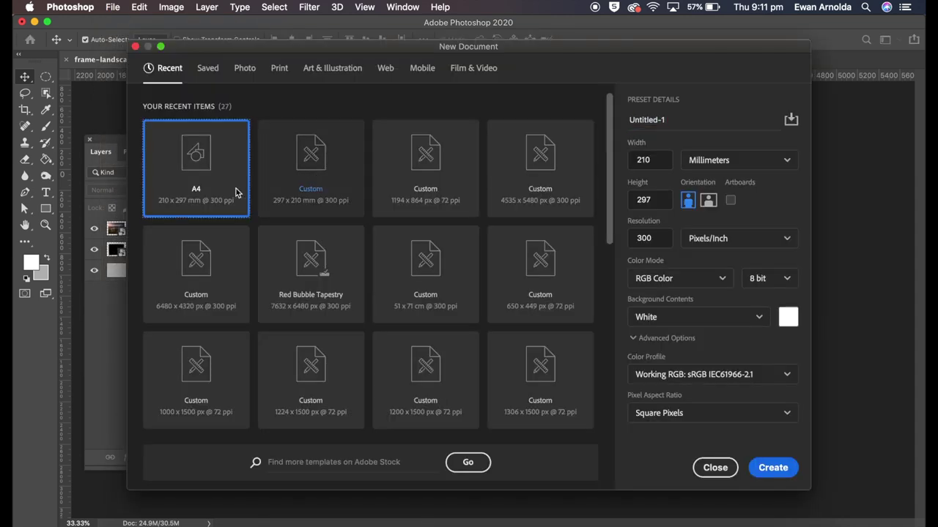
click(708, 203)
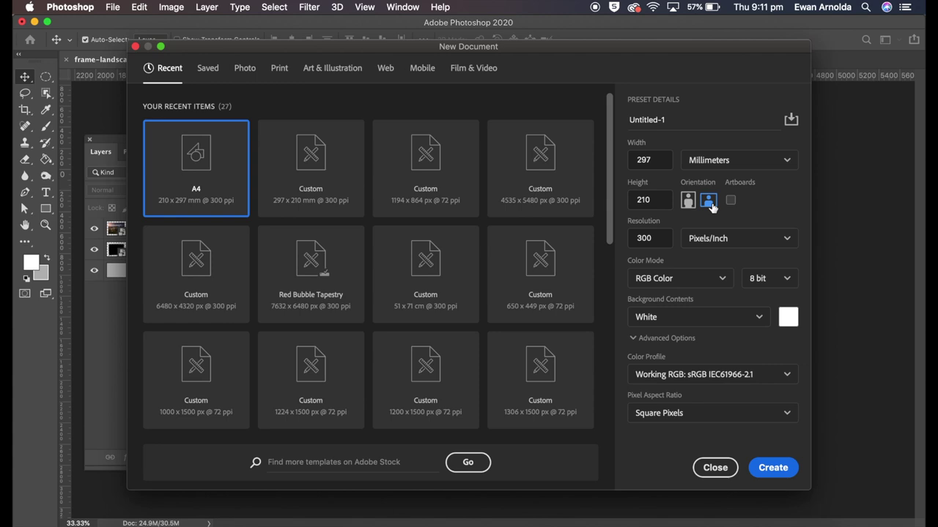
click(778, 472)
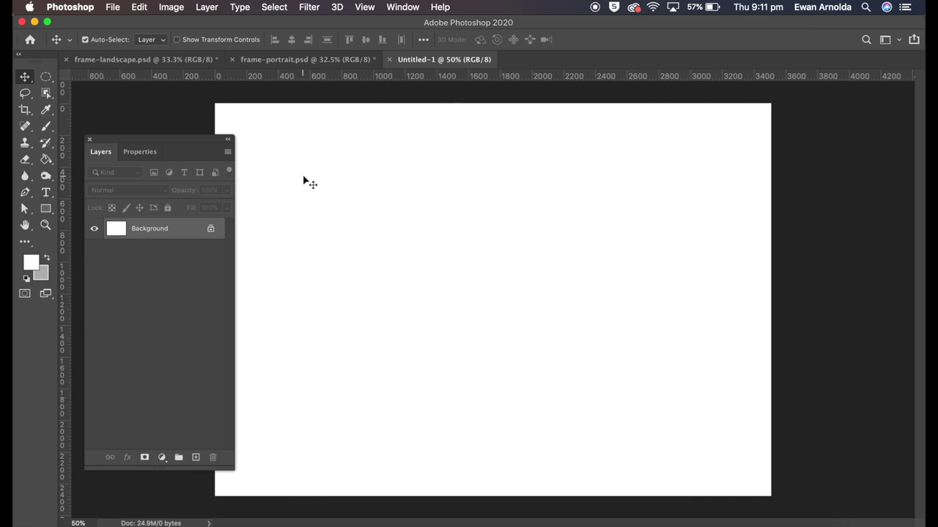
key(super+minus)
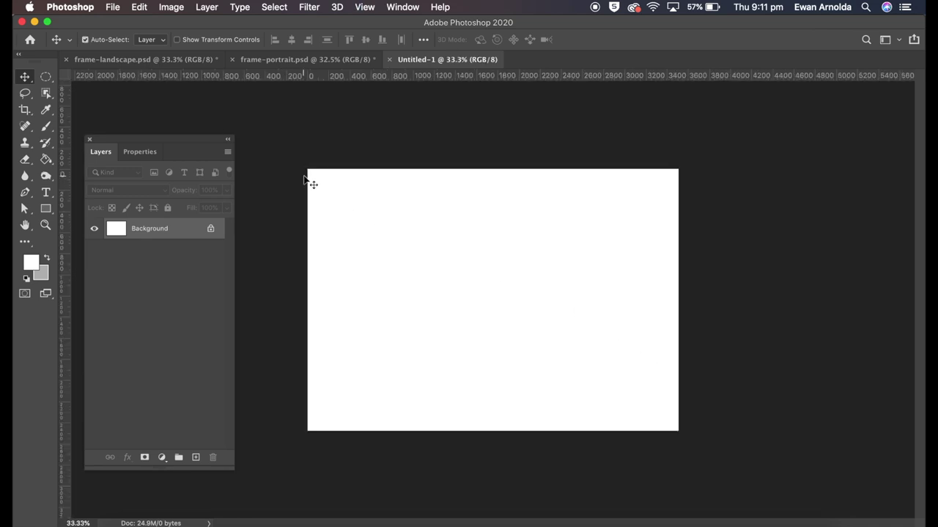
Step: Unlock the layer, rename it Background, and fill the canvas plain grey
click(211, 231)
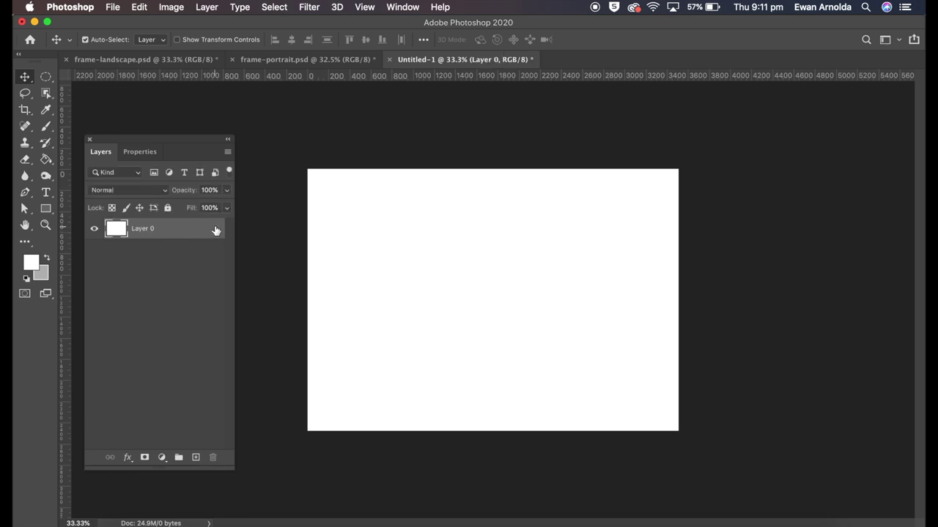
double_click(150, 230)
text(Background)
key(Return)
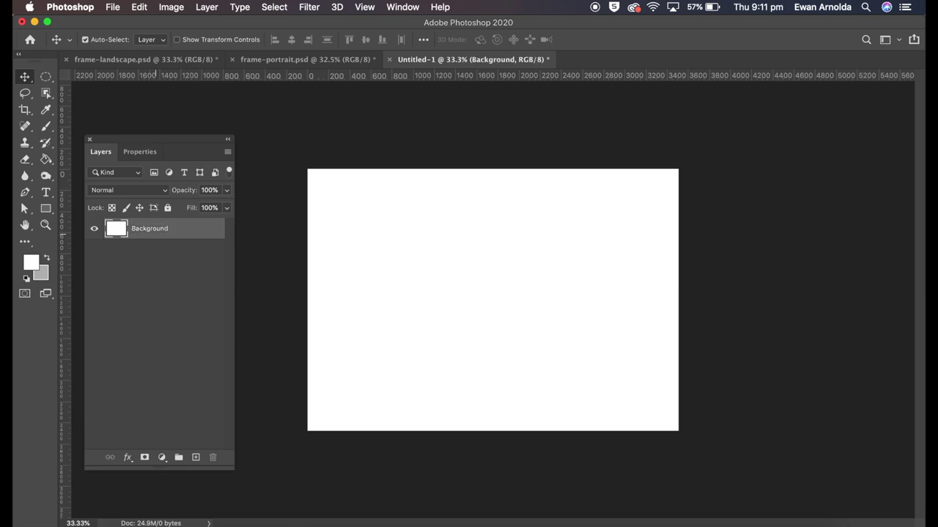
click(48, 259)
click(51, 164)
click(350, 252)
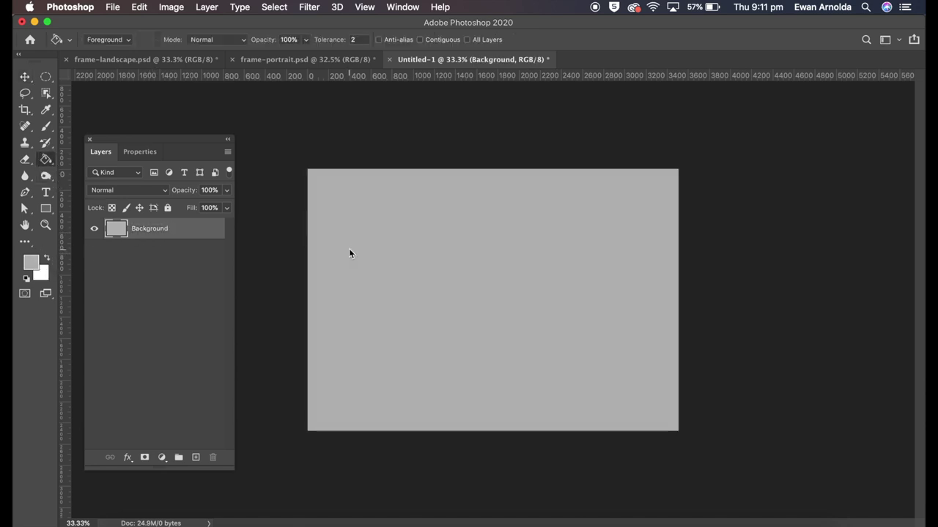
click(47, 259)
Step: Draw a large white rectangle on the canvas and name its layer 'frame'
click(45, 208)
drag(322, 191, 659, 410)
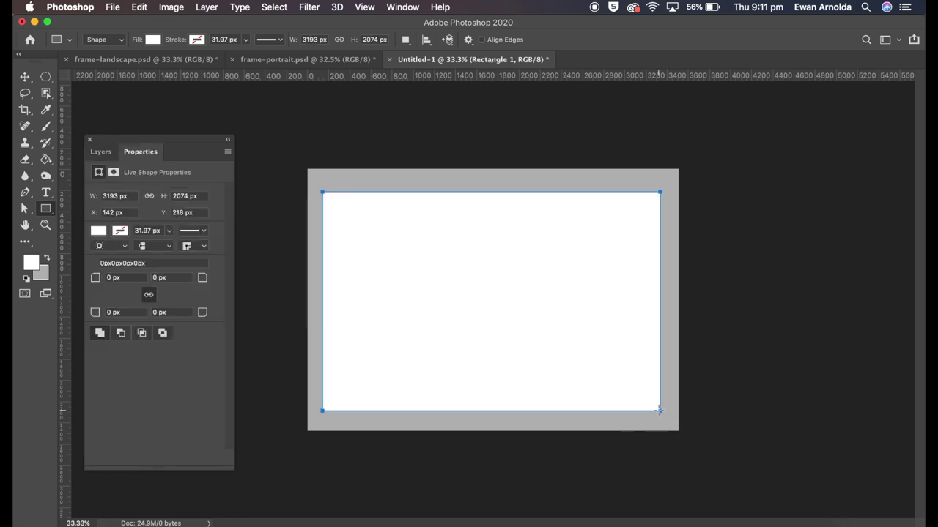
click(101, 152)
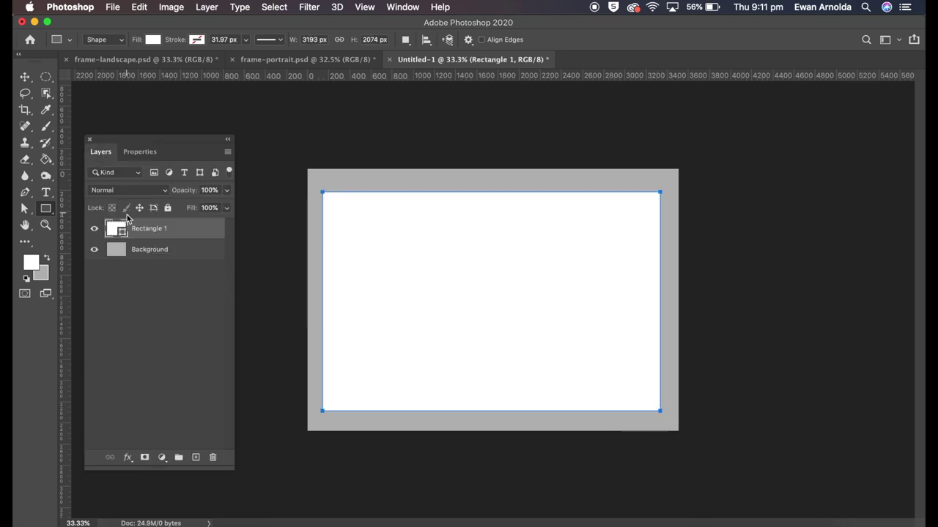
double_click(148, 229)
text(frame)
key(Return)
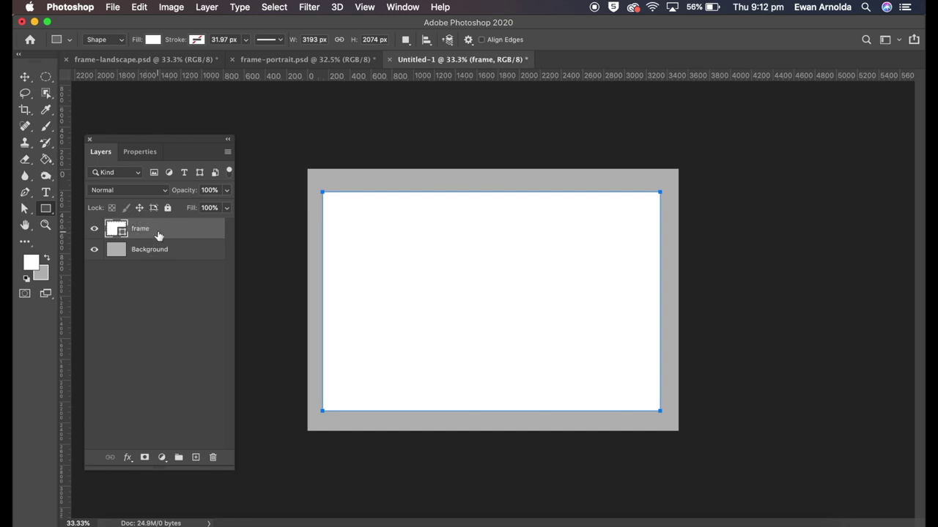
Step: Centre the frame vertically and horizontally on the canvas, then deselect
super+click(121, 250)
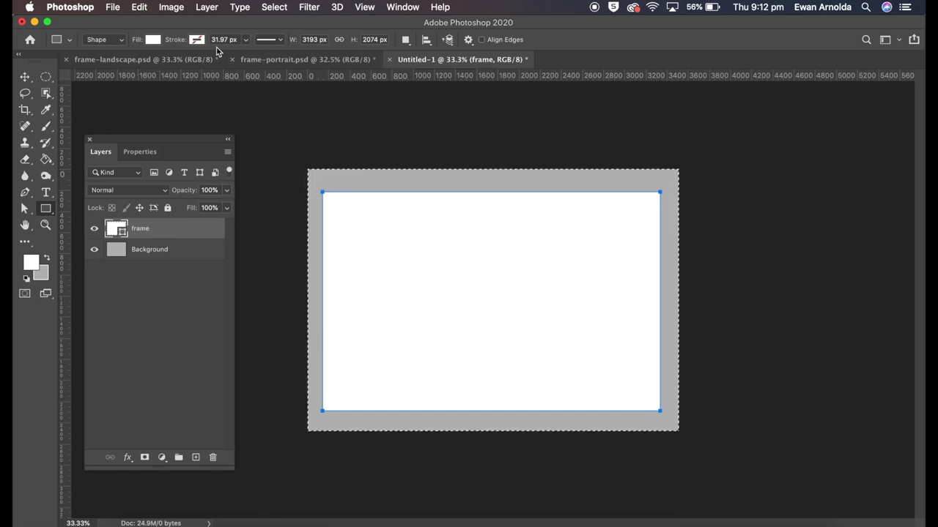
click(206, 6)
mouse_move(249, 397)
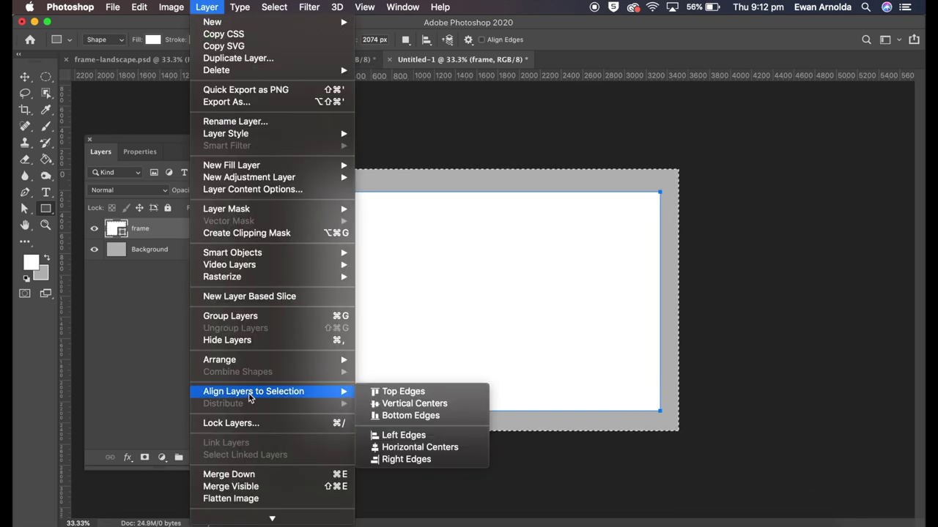
click(394, 405)
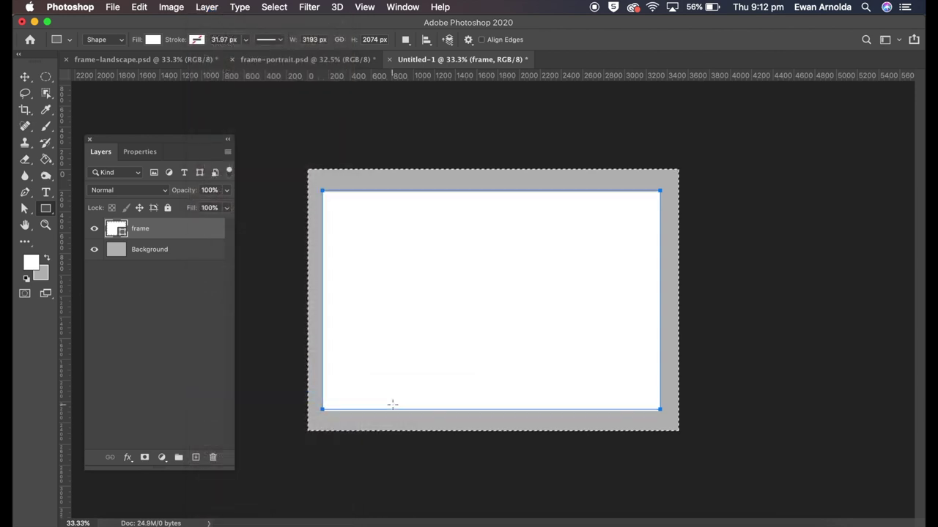
click(207, 7)
mouse_move(275, 395)
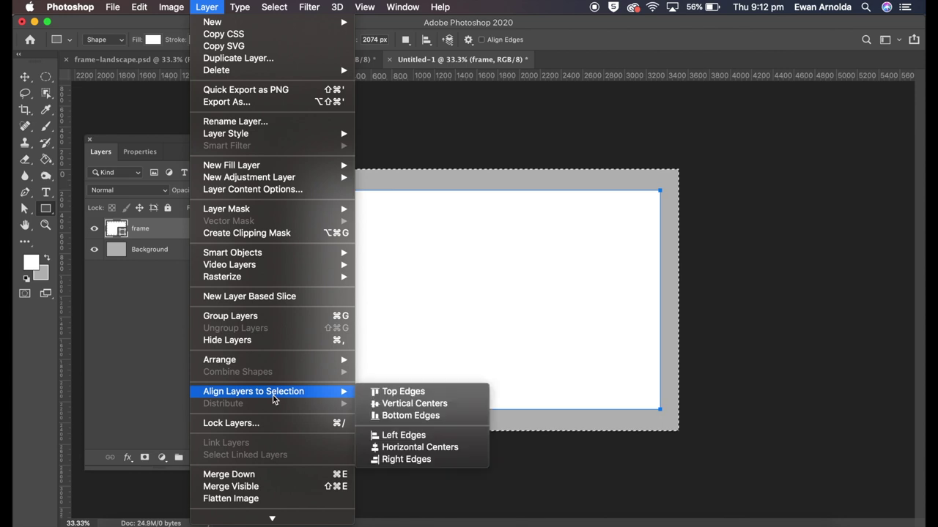
click(414, 449)
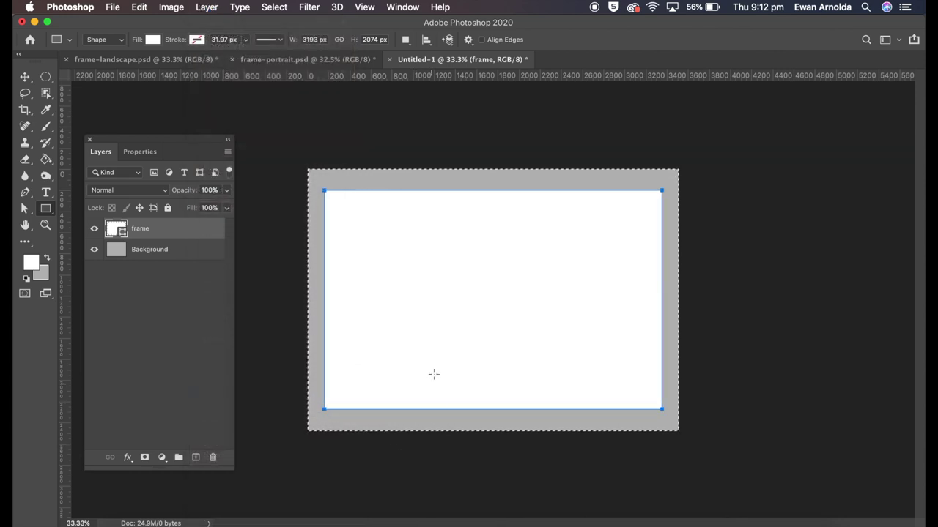
key(super+d)
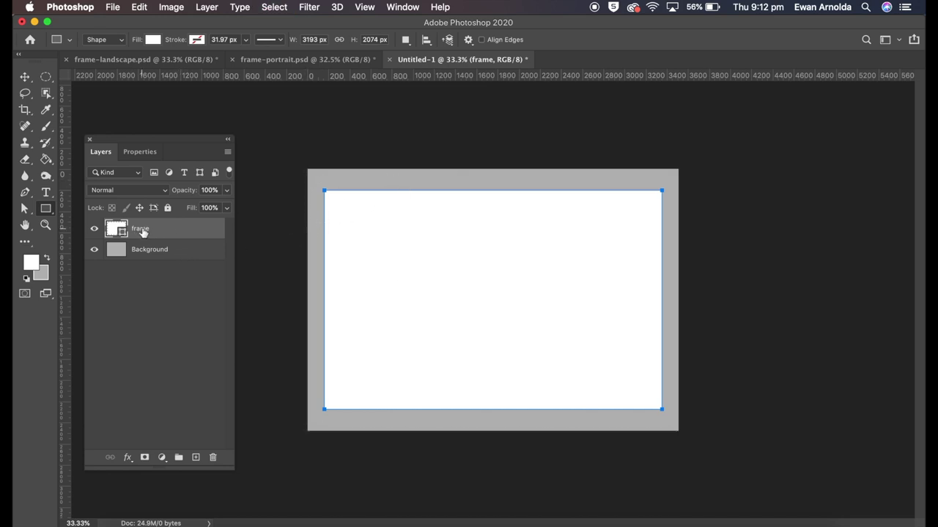
Step: Duplicate the frame layer and rename the lower copy 'shadow'
right_click(184, 230)
click(217, 285)
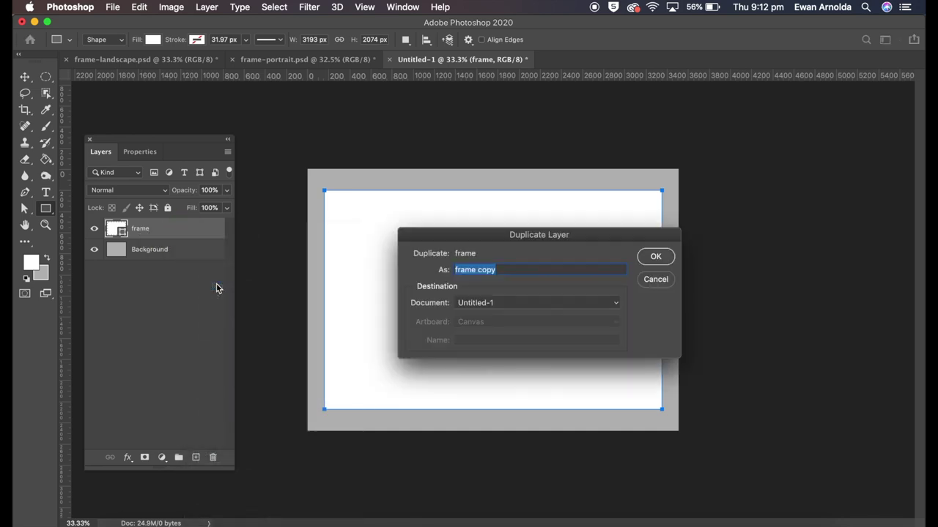
click(656, 257)
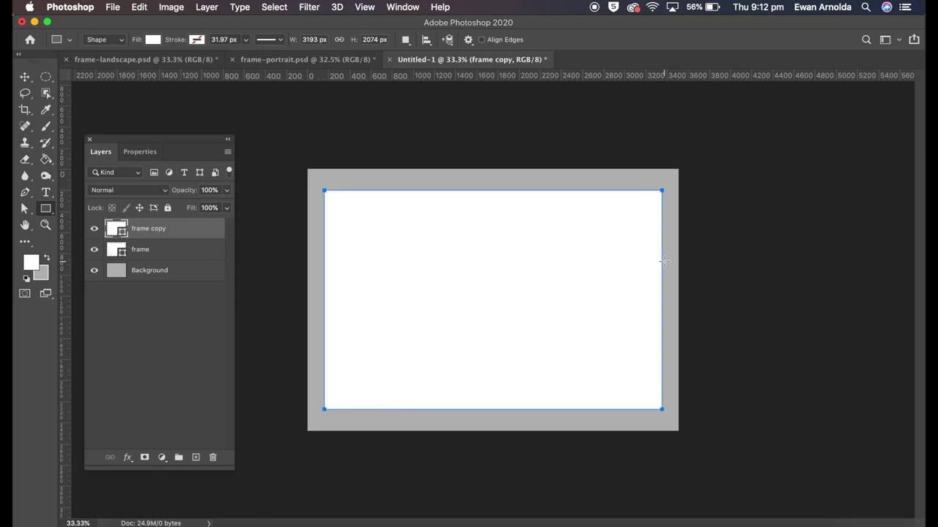
click(140, 251)
double_click(140, 251)
text(shado)
key(Return)
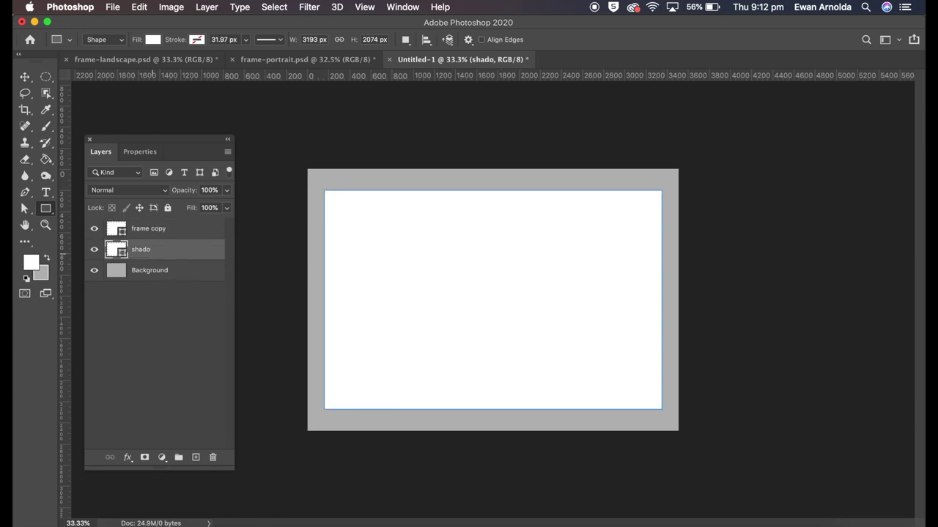
double_click(146, 249)
text(w)
key(Return)
Step: Rename the upper copy back to 'frame' and convert shadow to a smart object
double_click(155, 233)
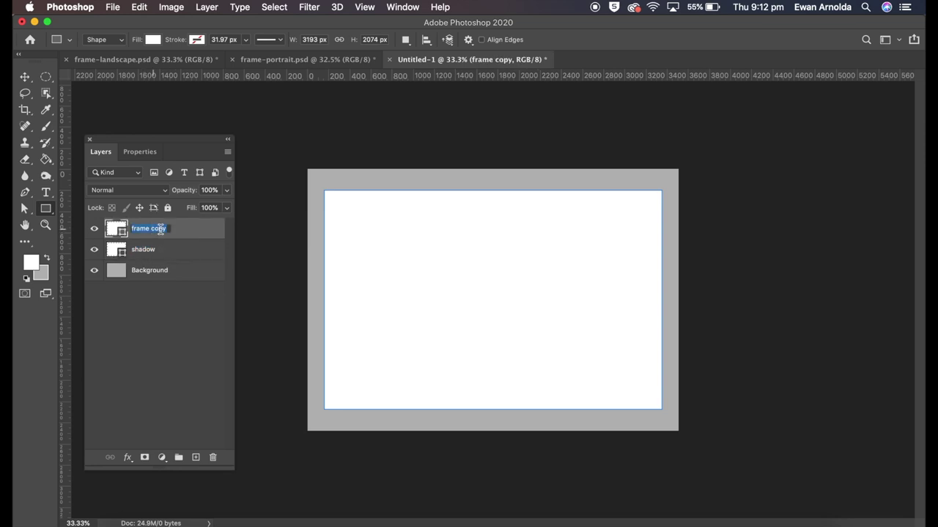
click(168, 236)
key(BackSpace)
key(BackSpace)
click(174, 246)
right_click(167, 252)
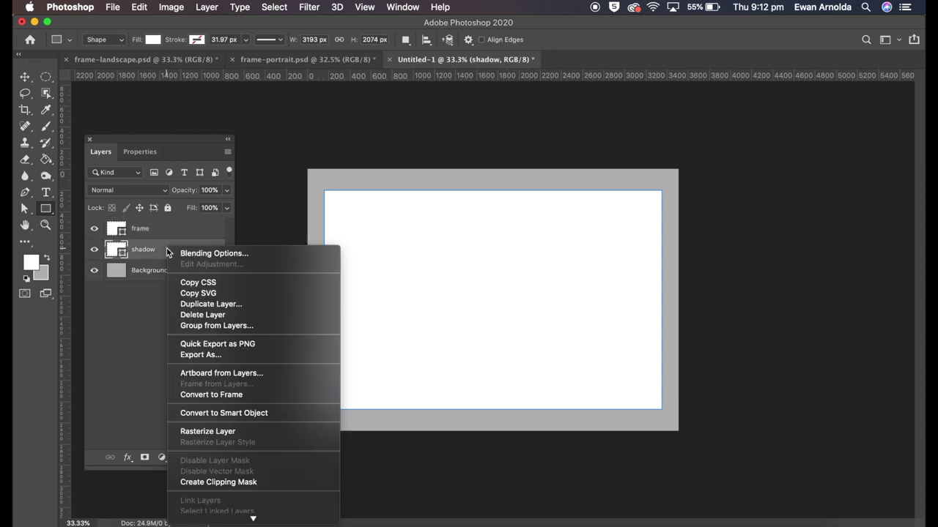
click(222, 416)
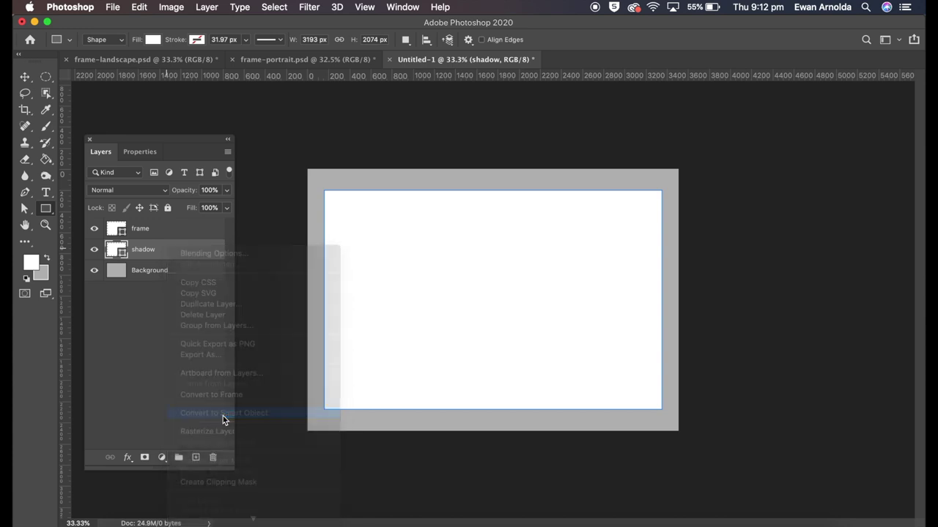
double_click(163, 253)
Step: Give the shadow layer a solid black Color Overlay
click(446, 368)
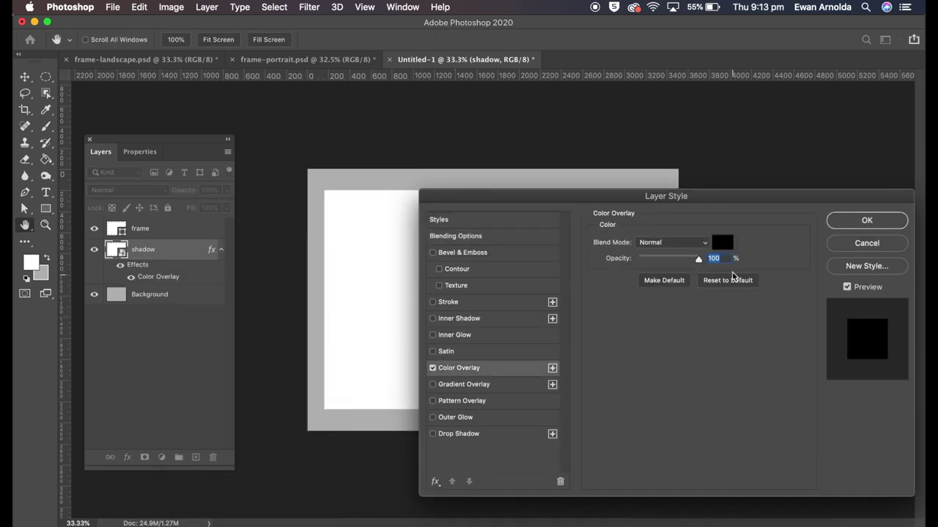
click(721, 243)
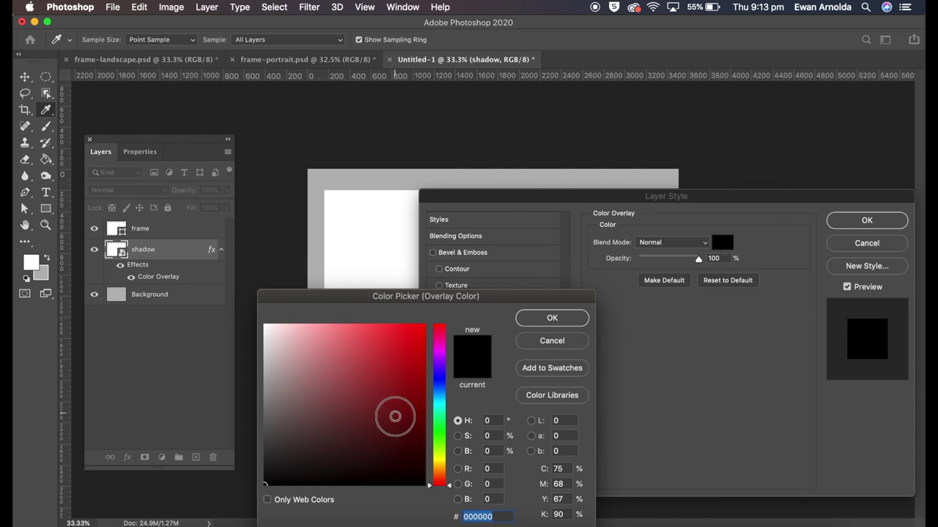
click(574, 320)
click(848, 224)
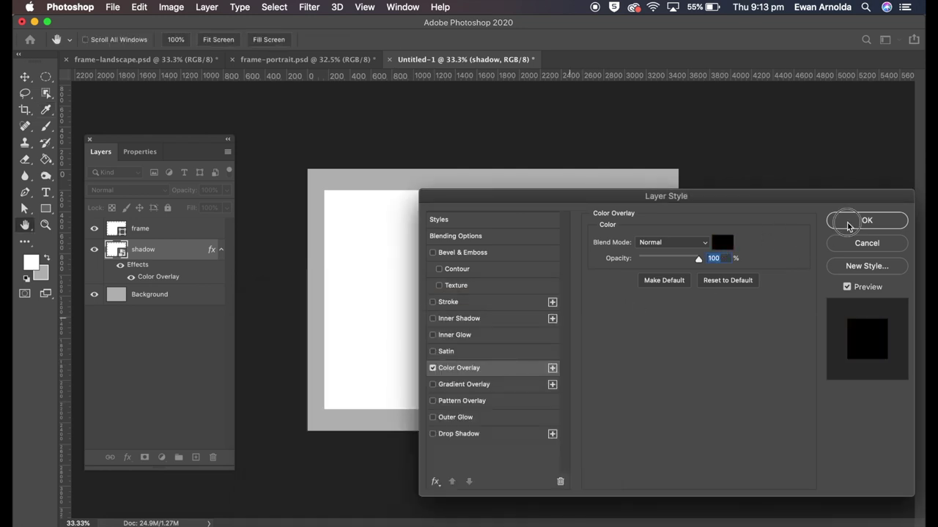
key(u)
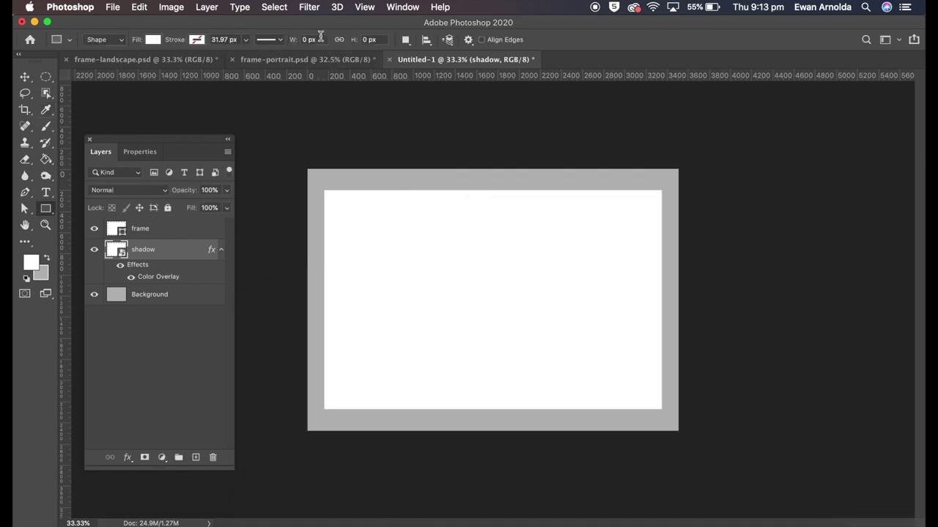
Step: Blur the shadow layer with a 45-pixel Gaussian Blur
click(309, 6)
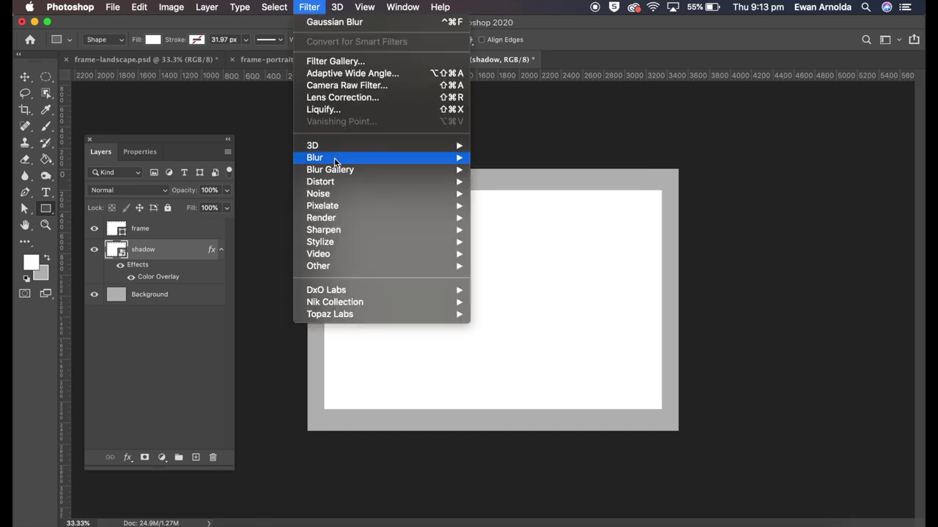
mouse_move(347, 158)
click(506, 206)
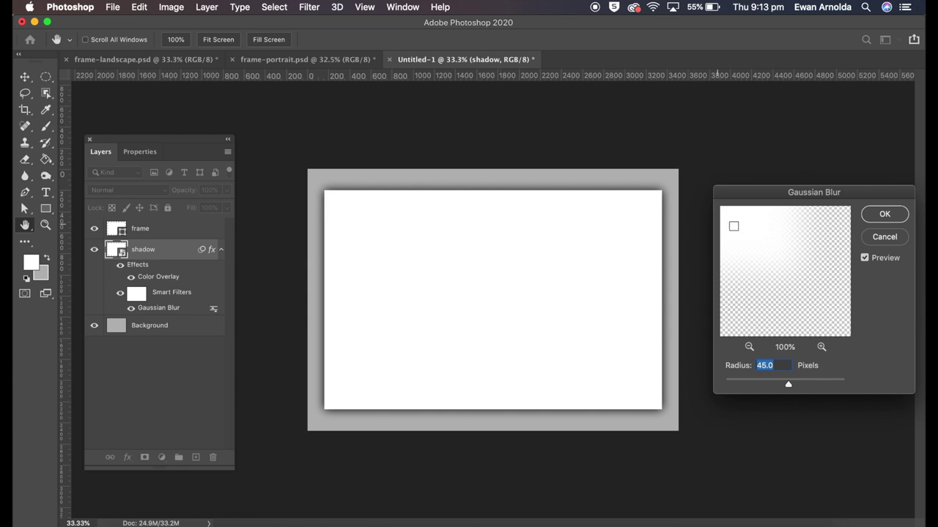
click(886, 215)
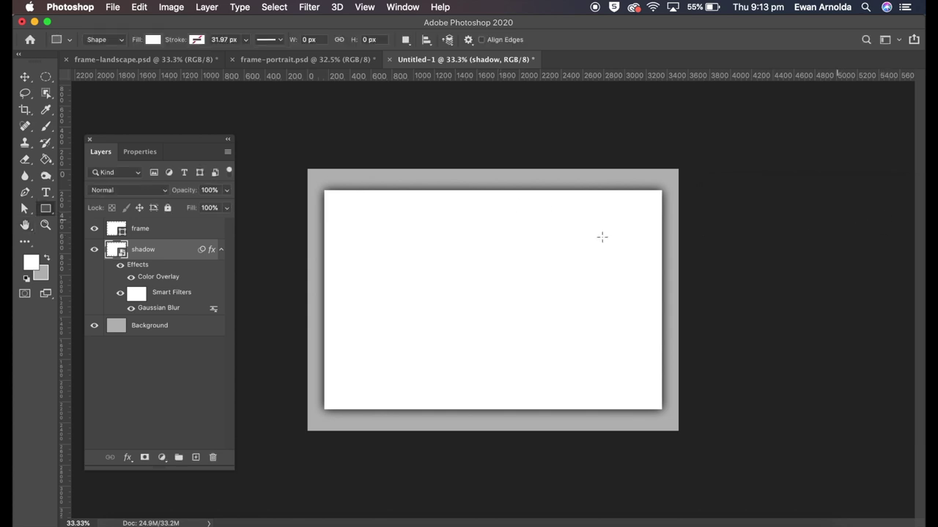
click(140, 9)
Step: Warp the shadow layer, pulling its bottom-left and bottom-right corners downward
mouse_move(180, 303)
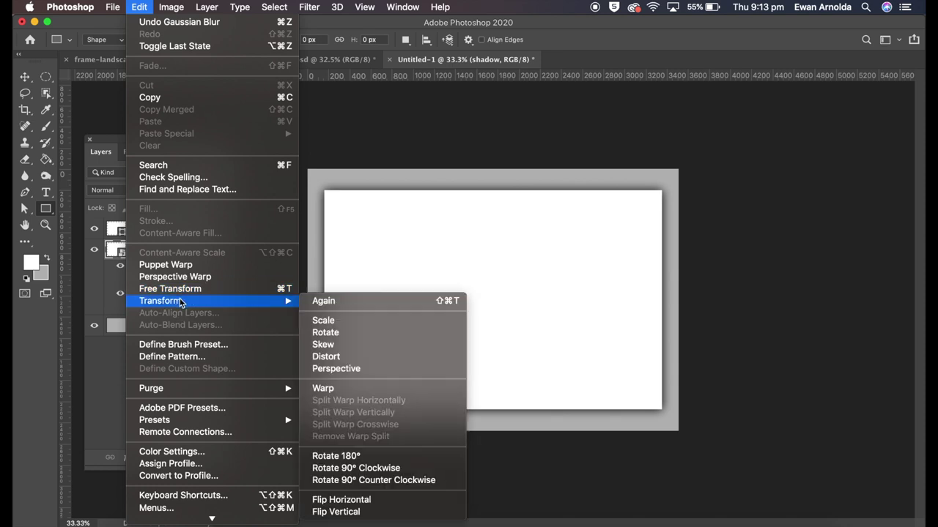
click(330, 390)
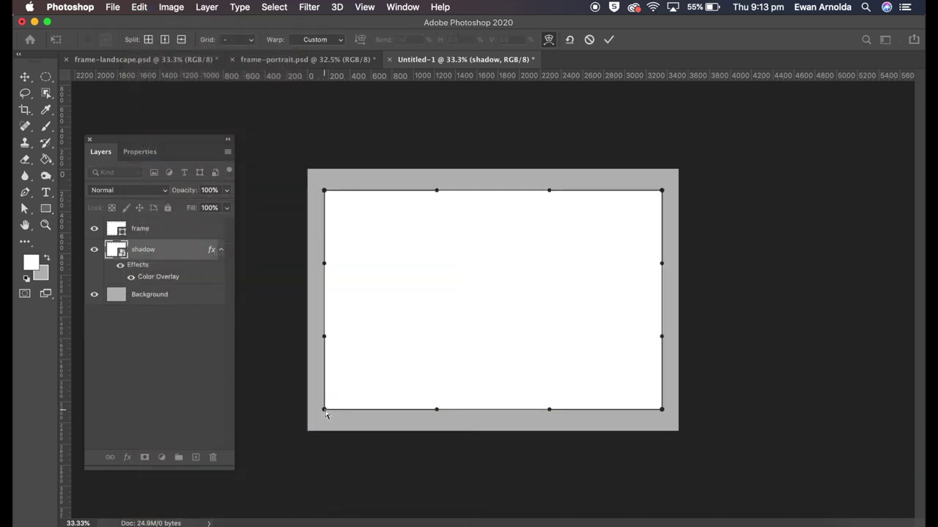
drag(325, 409, 333, 421)
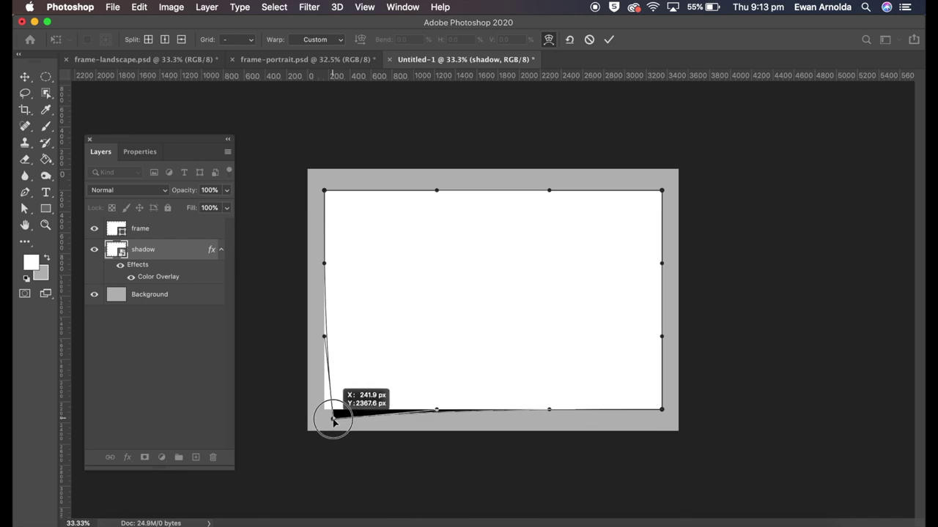
drag(333, 422, 333, 423)
drag(662, 409, 654, 422)
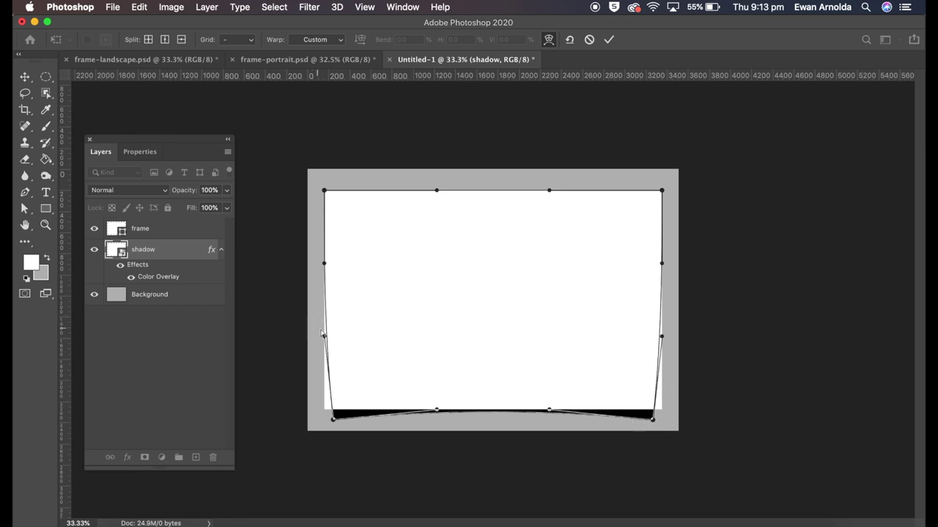
Step: Tuck the shadow's side and top edges behind the frame and commit the warp
drag(322, 334, 331, 332)
drag(323, 263, 331, 268)
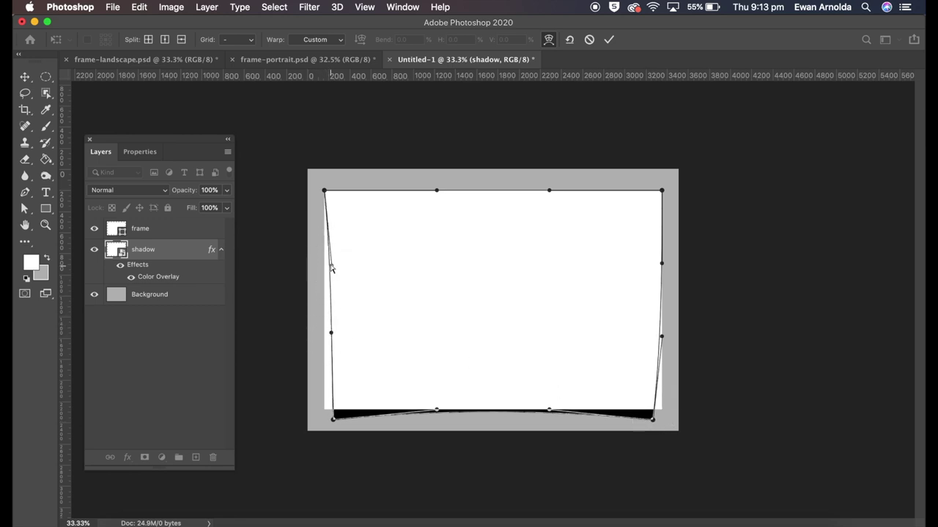
drag(325, 196, 327, 202)
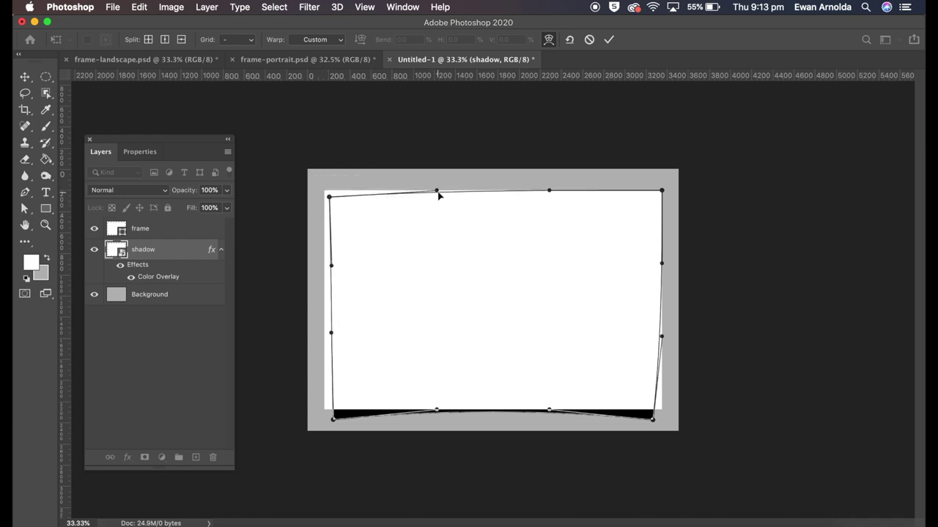
drag(438, 194, 438, 199)
drag(553, 194, 550, 198)
drag(662, 191, 653, 199)
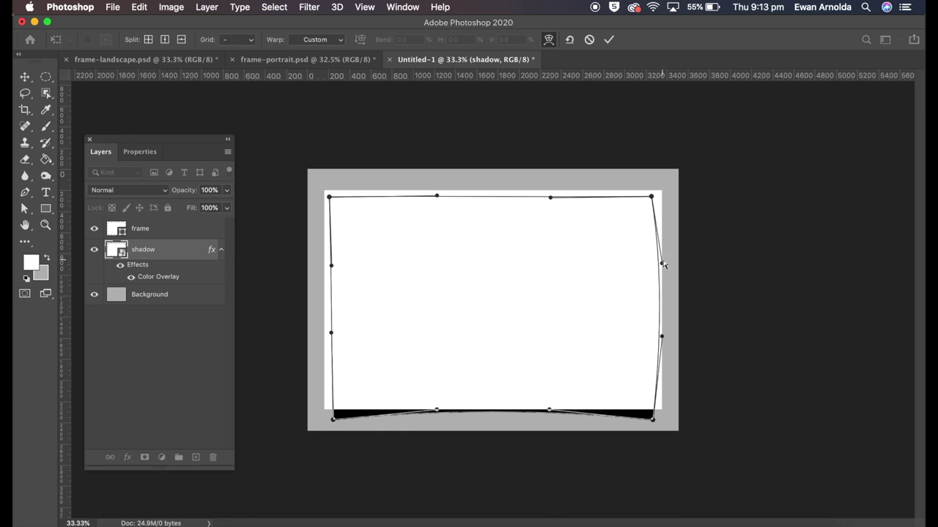
drag(663, 265, 657, 261)
drag(662, 336, 658, 337)
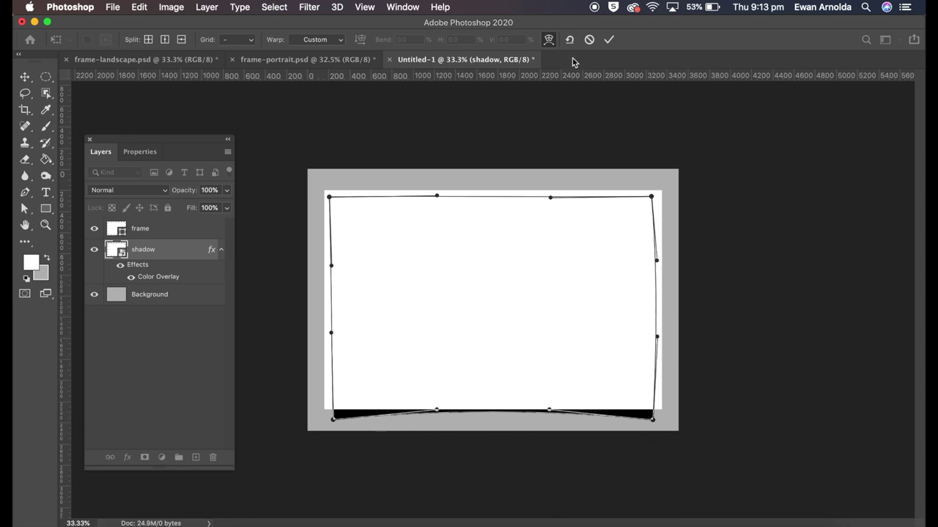
click(613, 41)
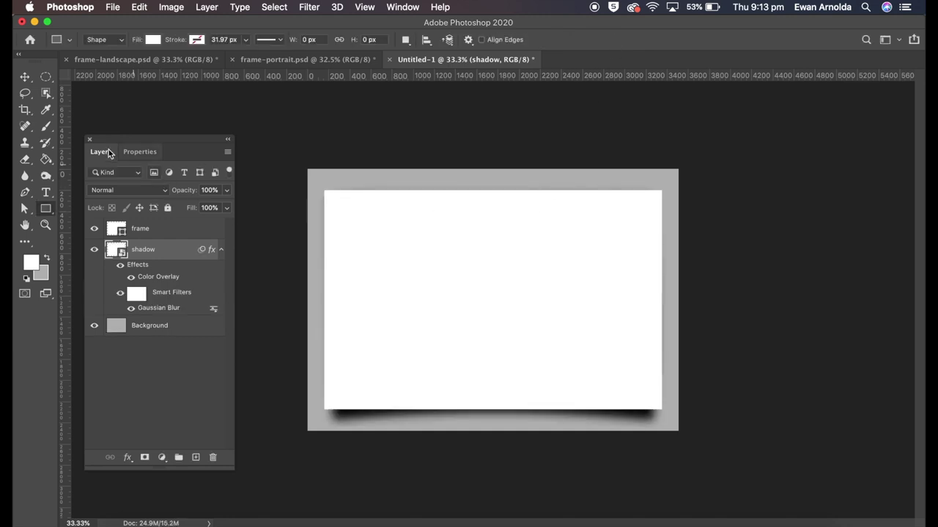
key(v)
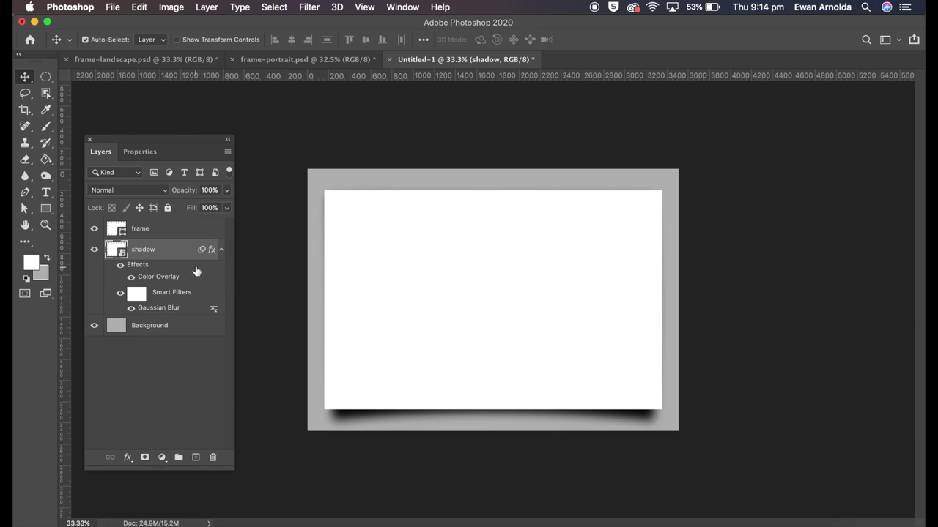
click(142, 232)
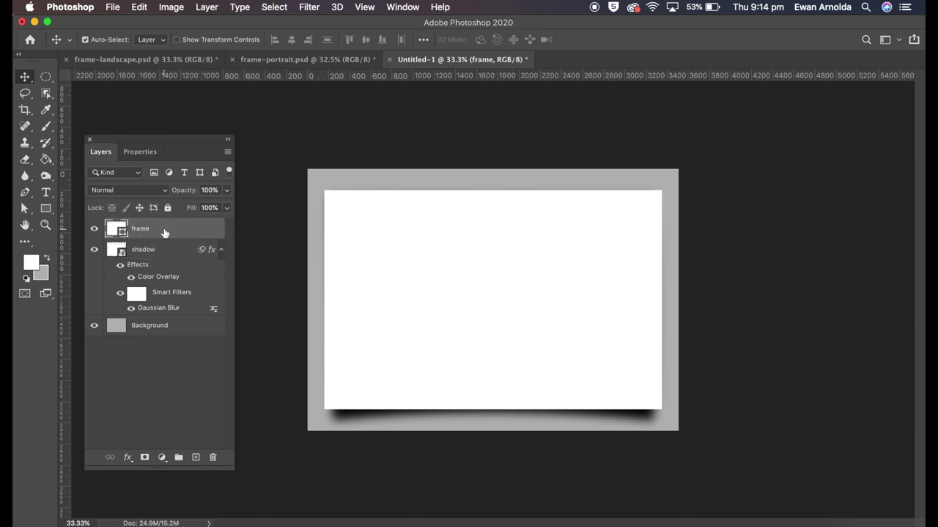
Step: Convert the frame layer to a smart object and open its contents
right_click(164, 232)
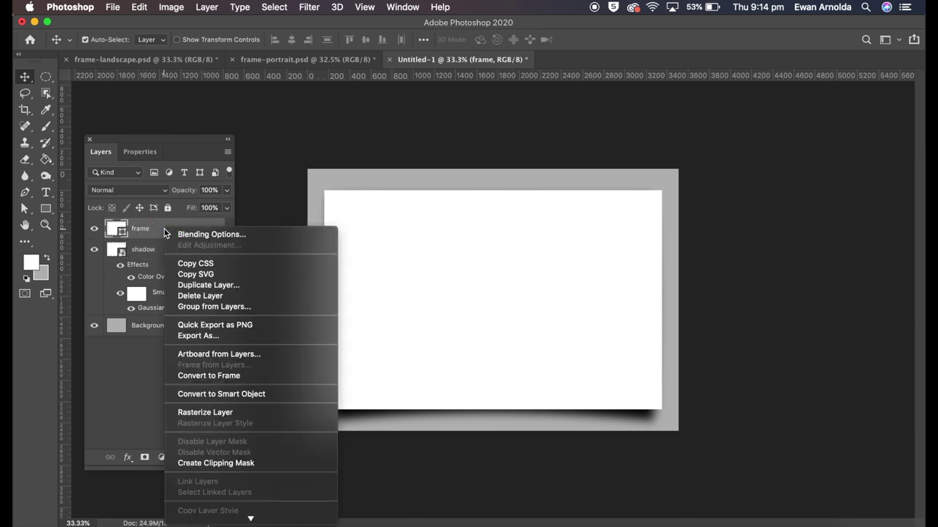
click(219, 395)
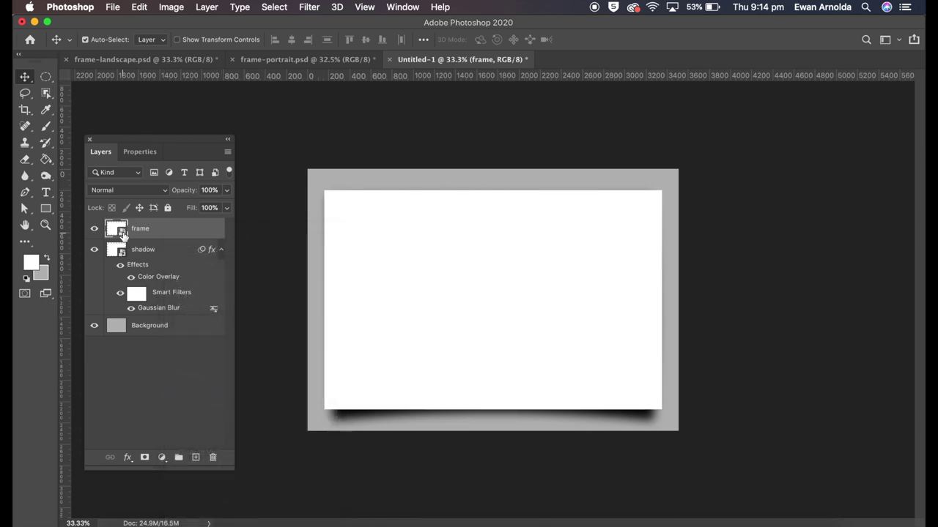
double_click(117, 229)
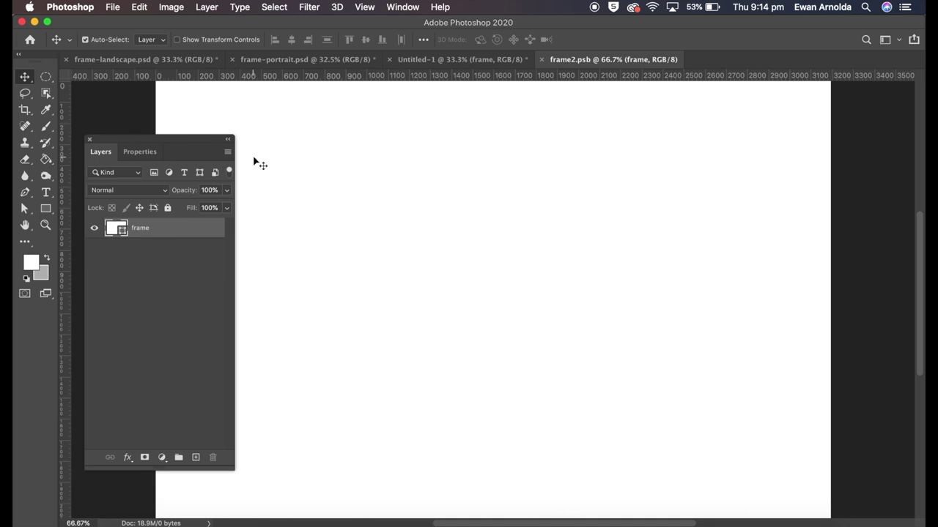
key(super+minus)
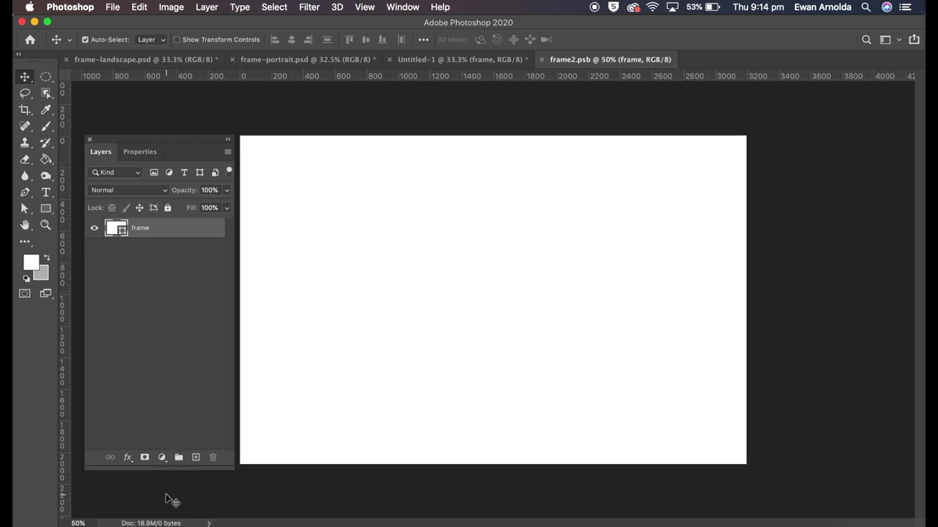
Step: Place the lighthouse sunrise photo from the Desktop, scaled to fill the frame canvas
click(115, 521)
drag(363, 391, 770, 394)
drag(797, 500, 444, 314)
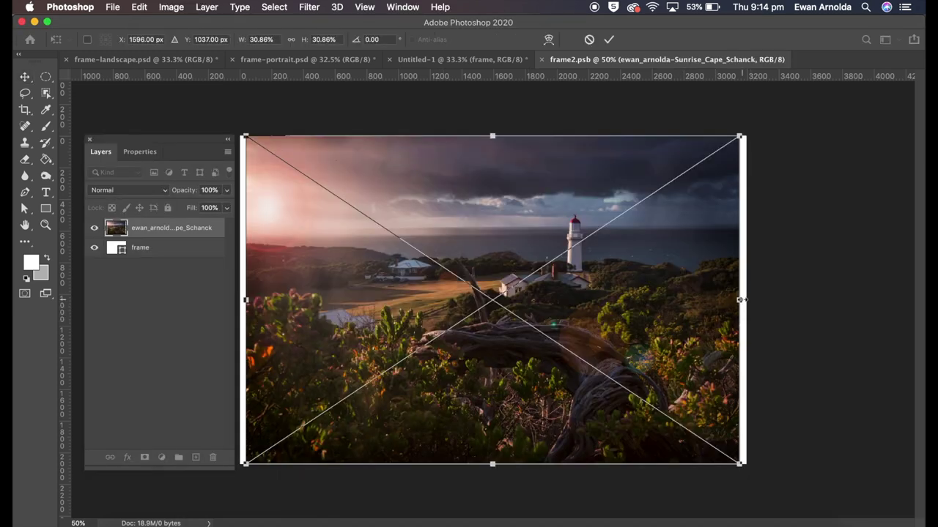
drag(741, 299, 718, 298)
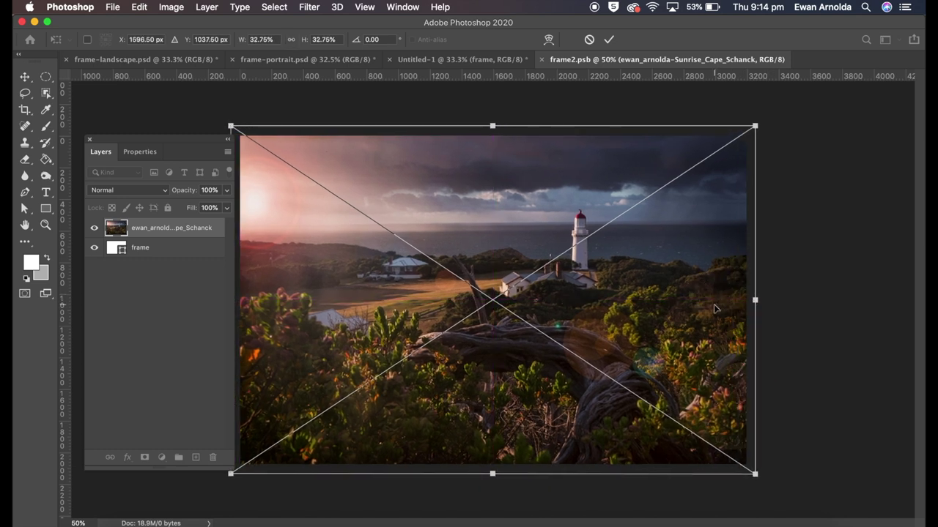
click(608, 39)
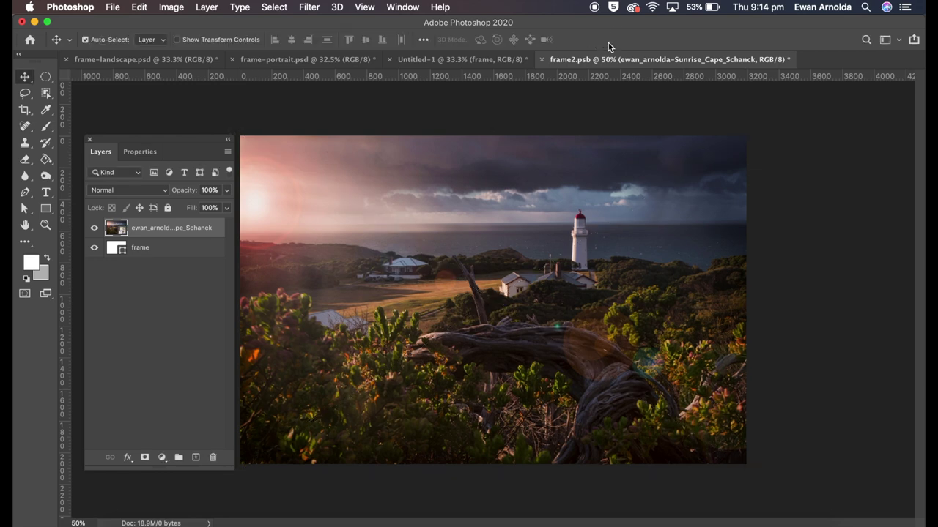
click(542, 59)
Step: Save the smart object contents and give the frame layer an 85 px white inside Stroke
click(582, 203)
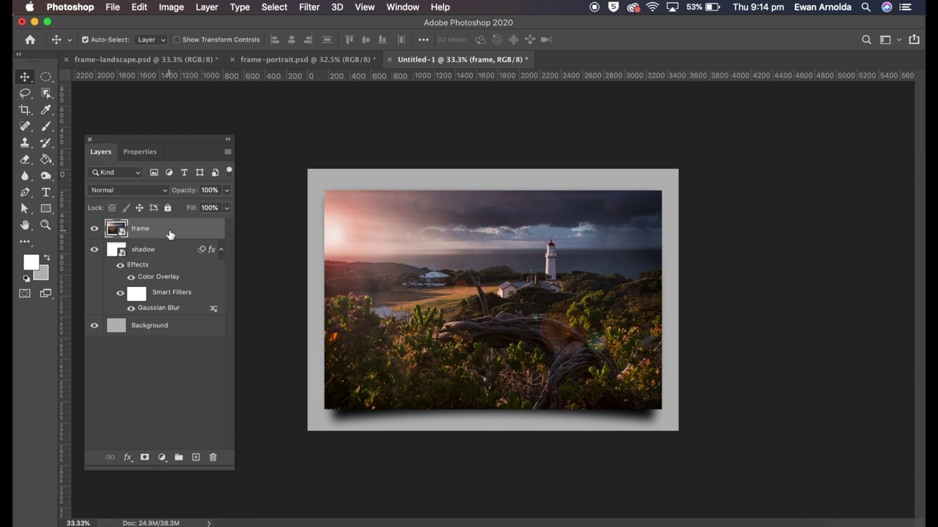
double_click(169, 234)
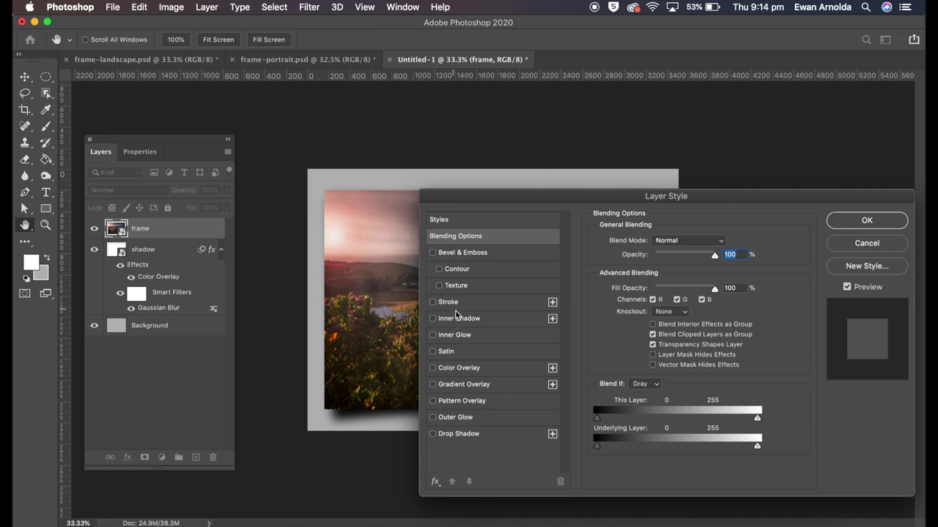
click(454, 305)
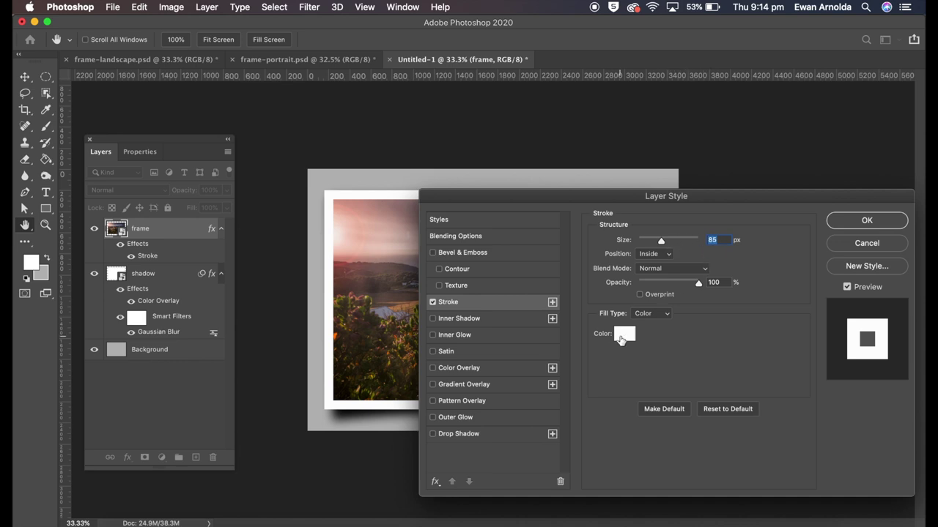
click(844, 222)
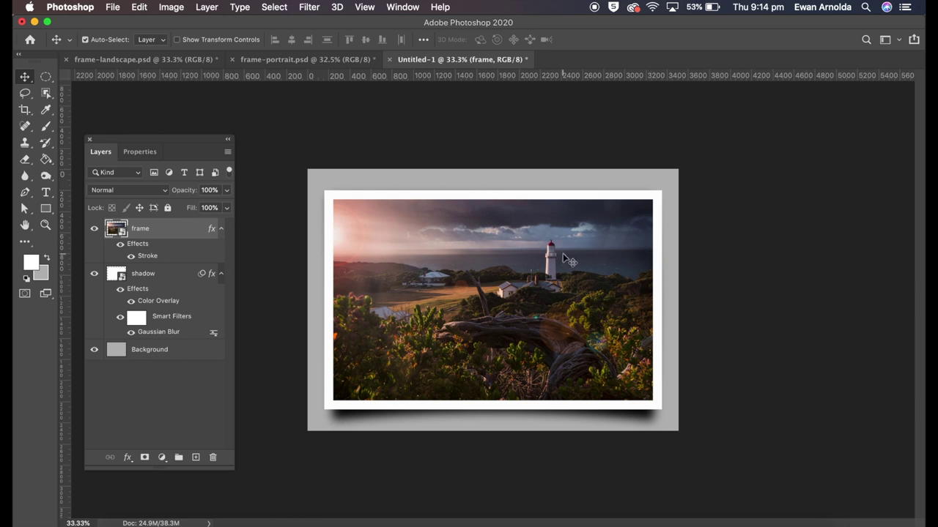
Step: Add a light cream Color Overlay to the Background layer, then hide it
double_click(185, 350)
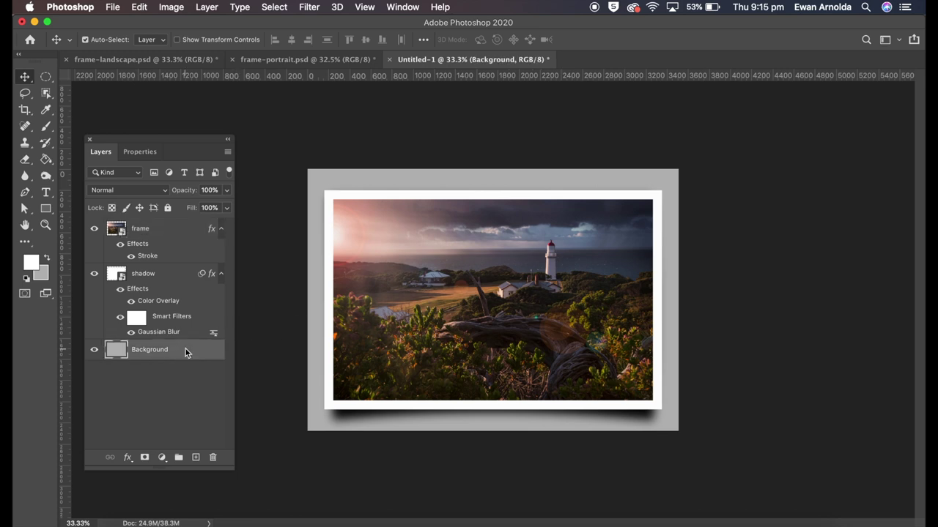
click(458, 368)
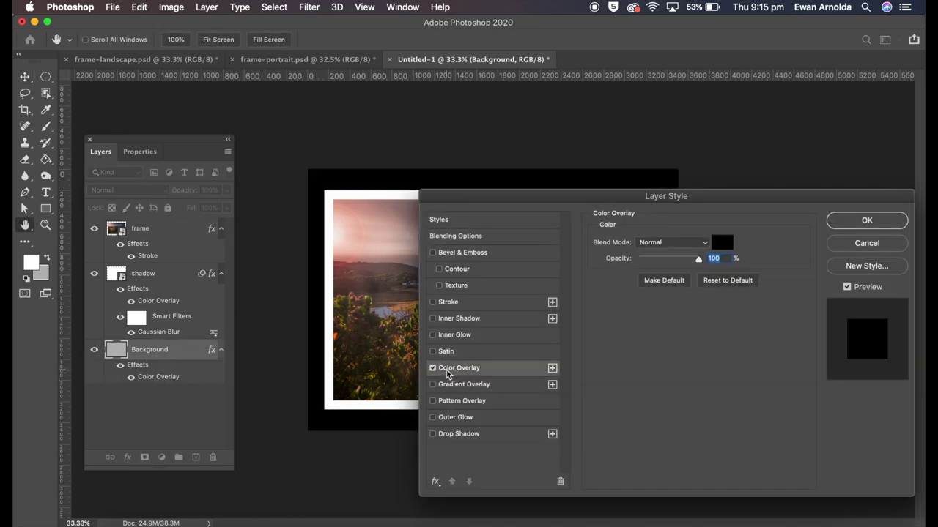
click(722, 242)
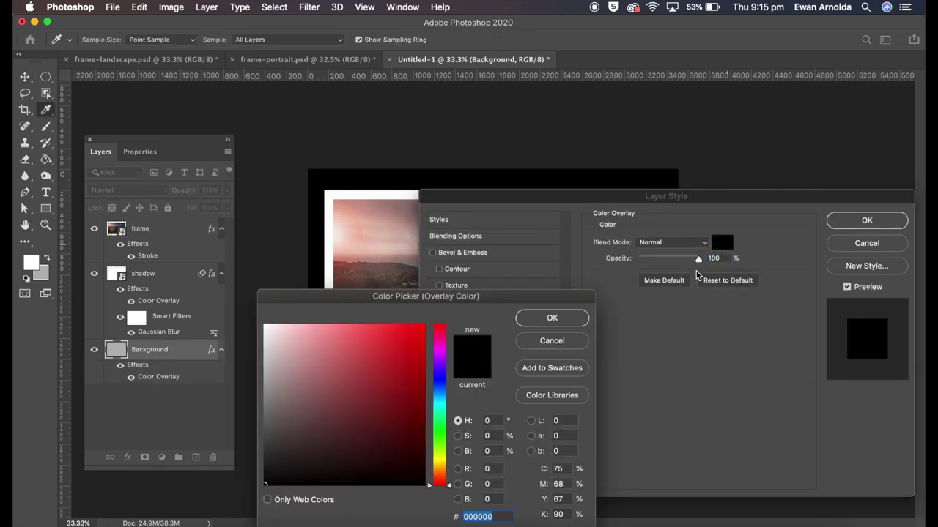
click(439, 460)
click(288, 346)
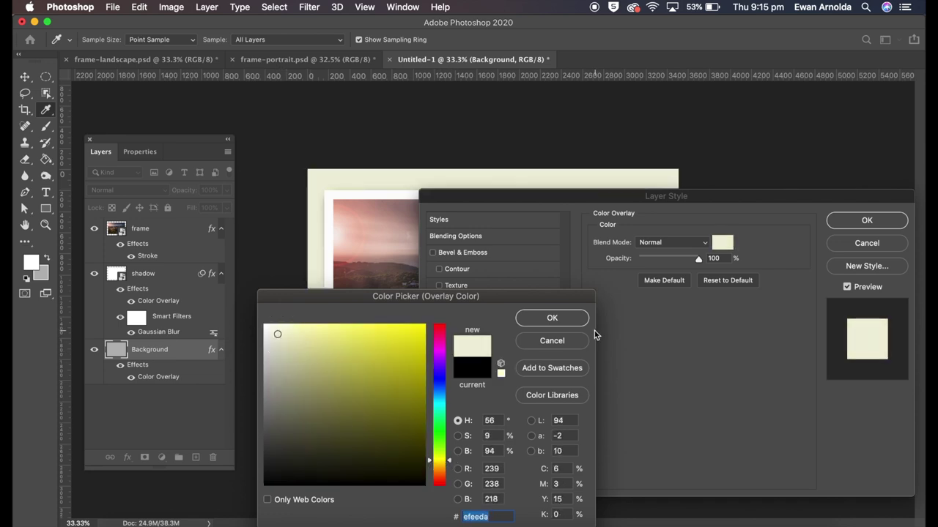
click(552, 318)
click(862, 222)
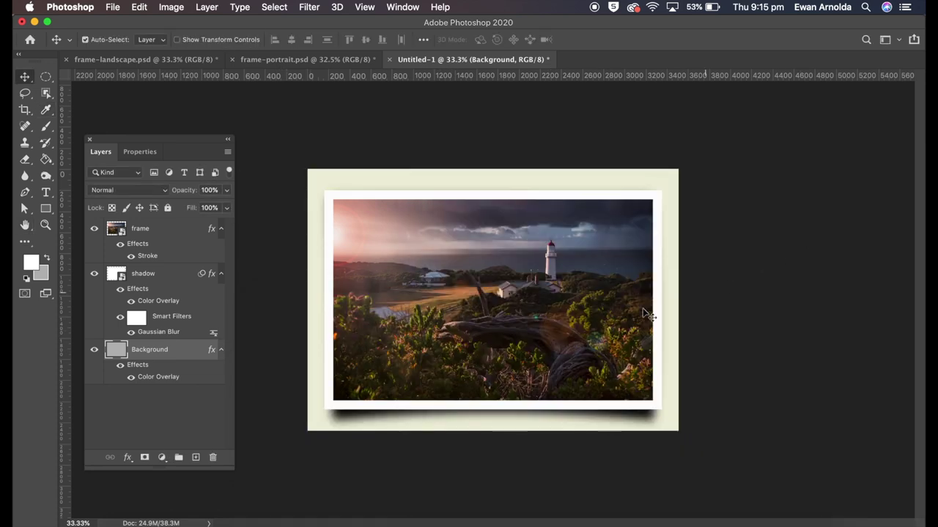
click(132, 378)
Step: Try a black colour for the frame's stroke, then cancel to keep it white
click(147, 259)
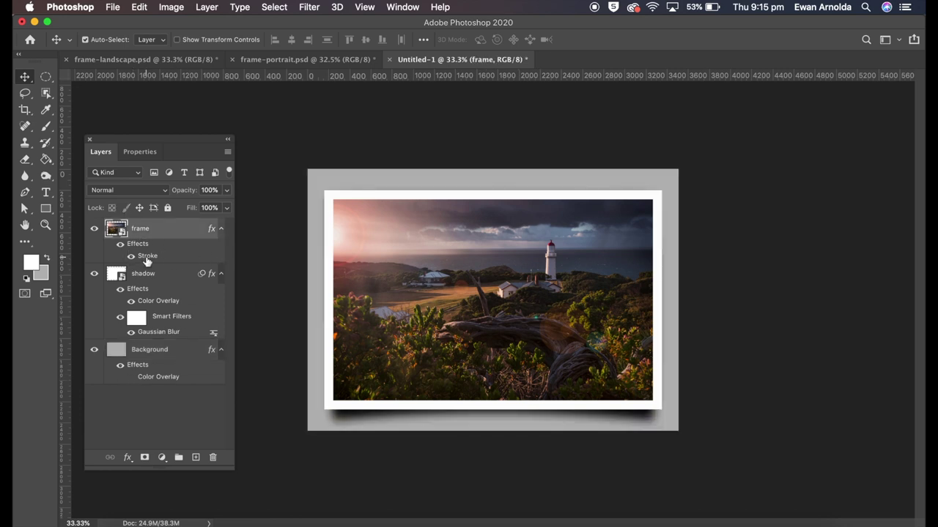
double_click(146, 258)
click(624, 334)
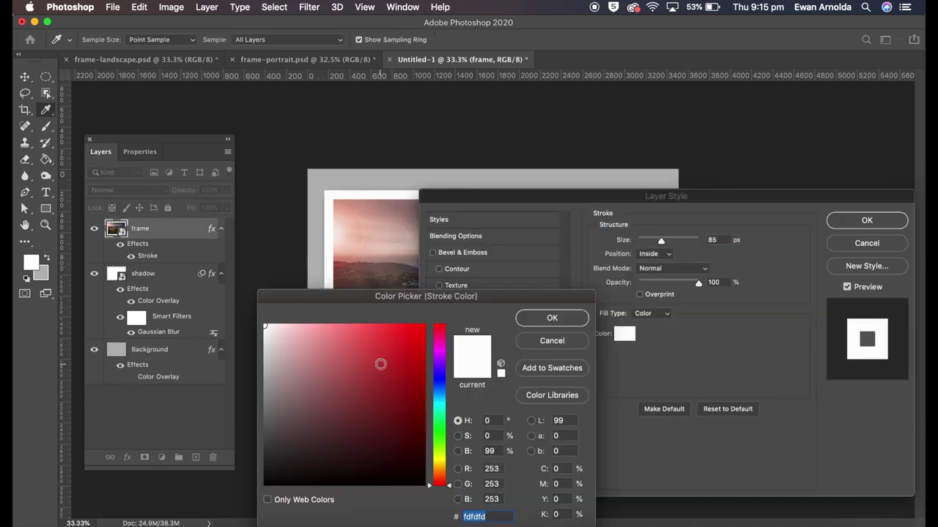
drag(380, 364, 430, 489)
click(551, 317)
mouse_move(505, 205)
mouse_down()
mouse_move(616, 297)
mouse_move(398, 269)
mouse_up()
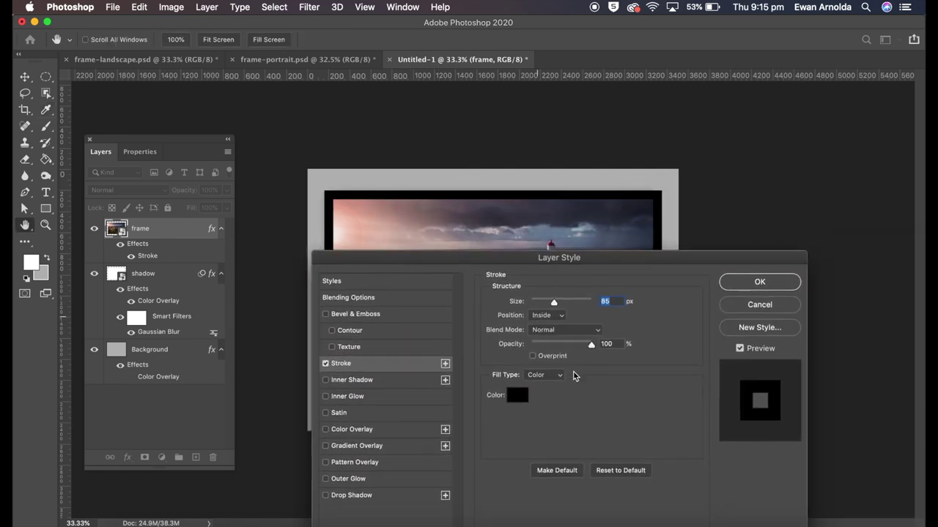
click(730, 308)
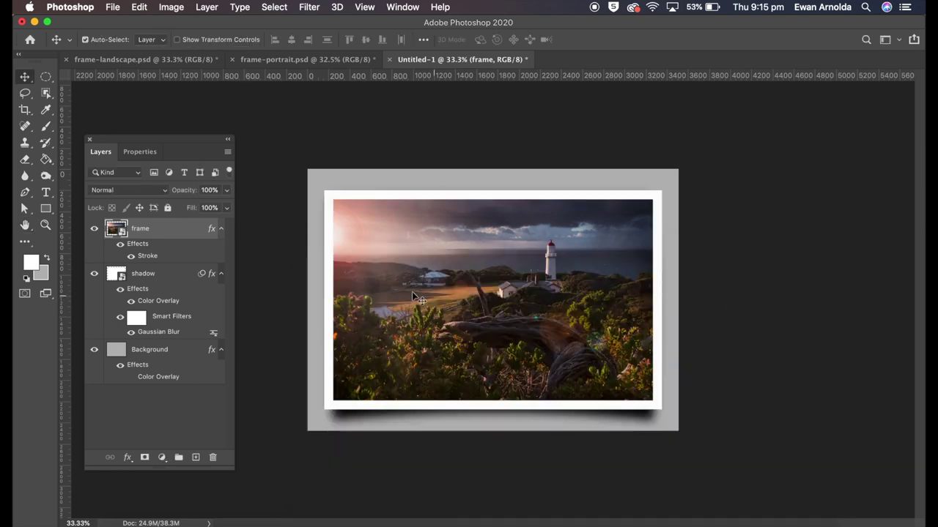
click(25, 194)
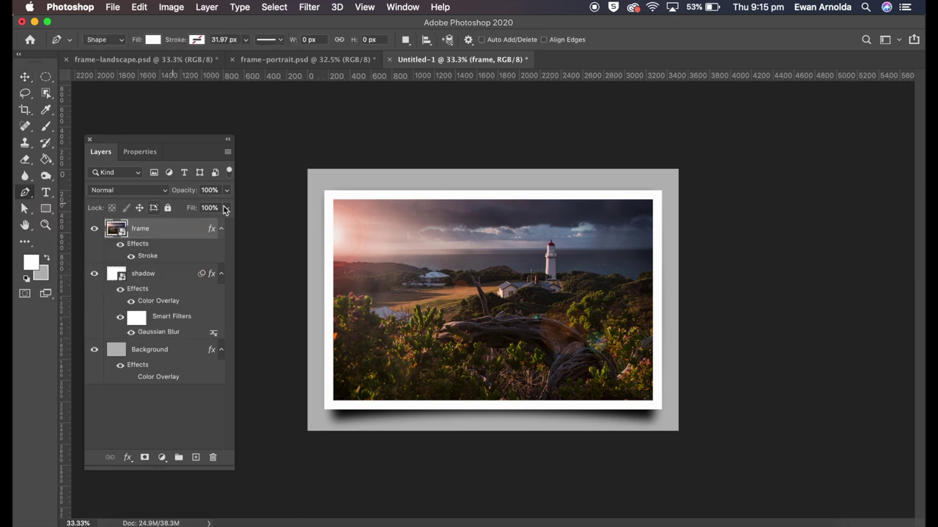
Step: Draw a triangle shape over the frame's top-left half using three frame corners
click(330, 197)
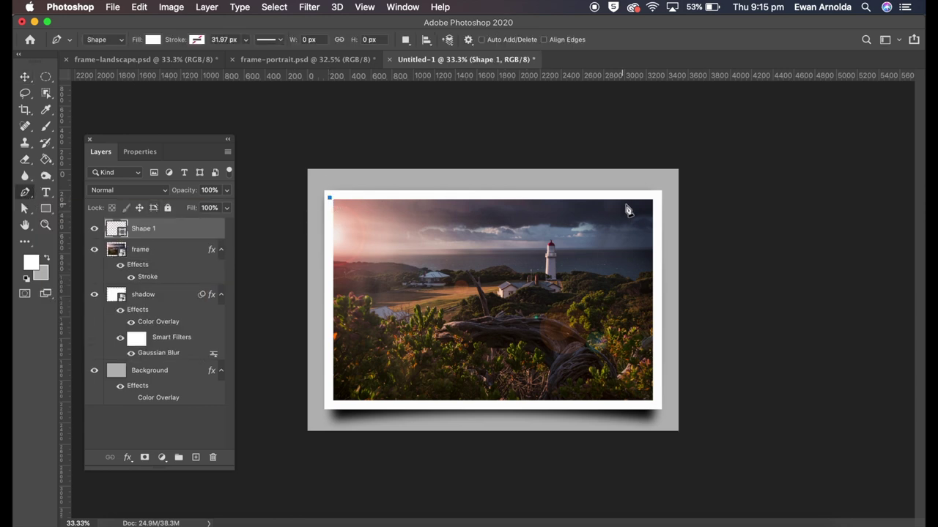
click(657, 198)
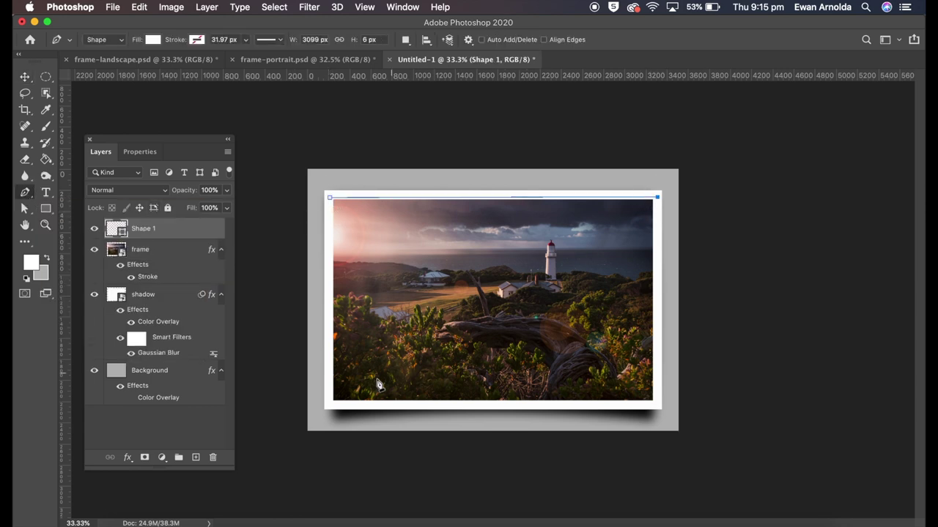
click(329, 404)
click(329, 198)
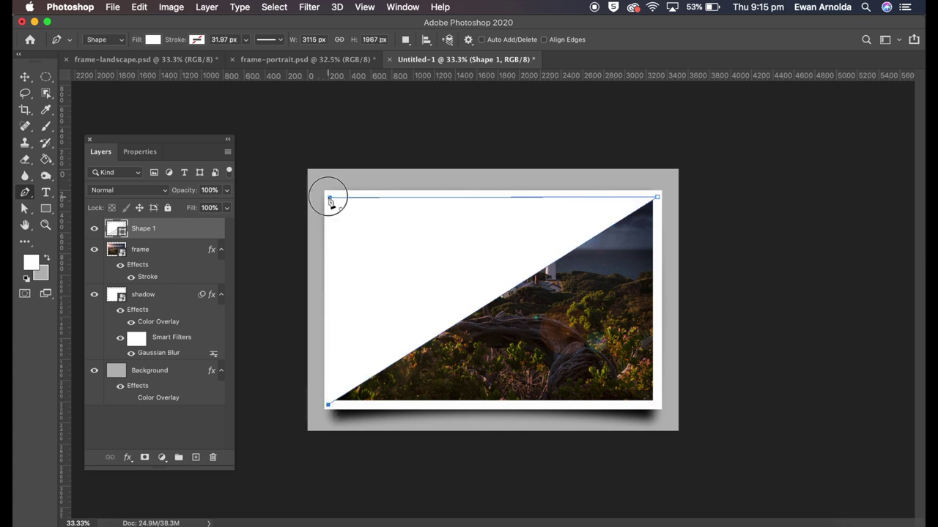
Step: Set the triangle layer to Soft Light at 30% opacity, then hide it
click(125, 190)
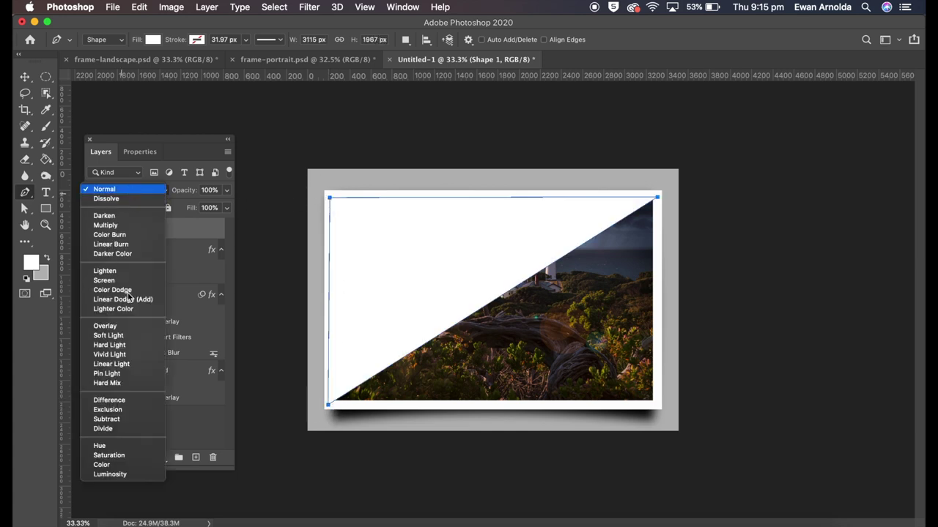
click(121, 337)
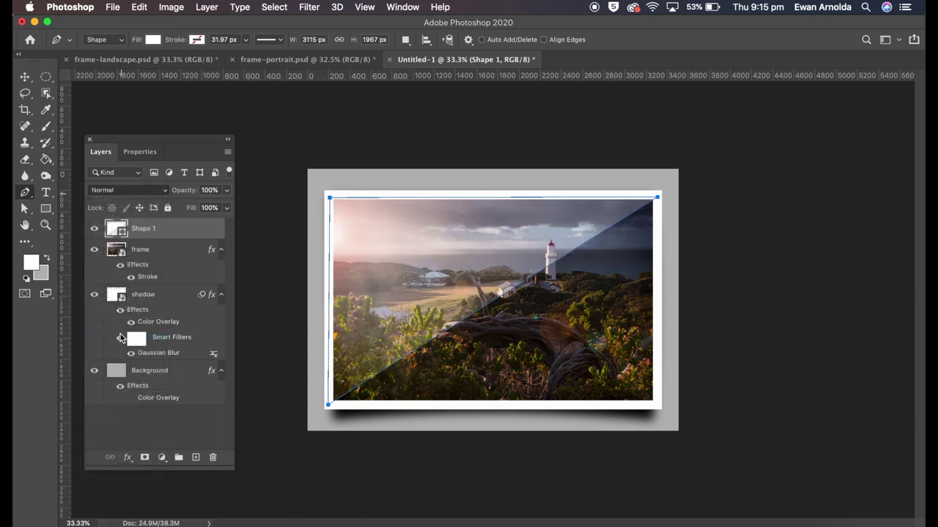
click(210, 189)
text(30)
key(Return)
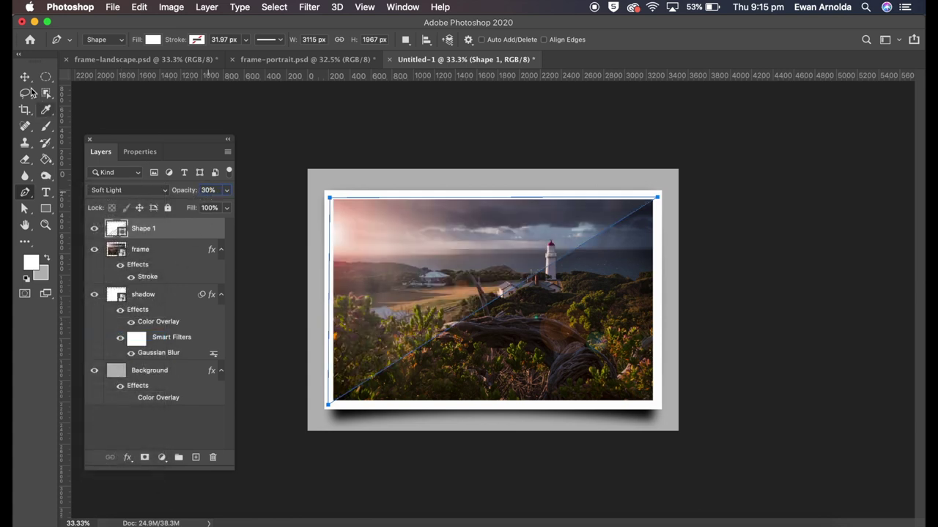
click(25, 76)
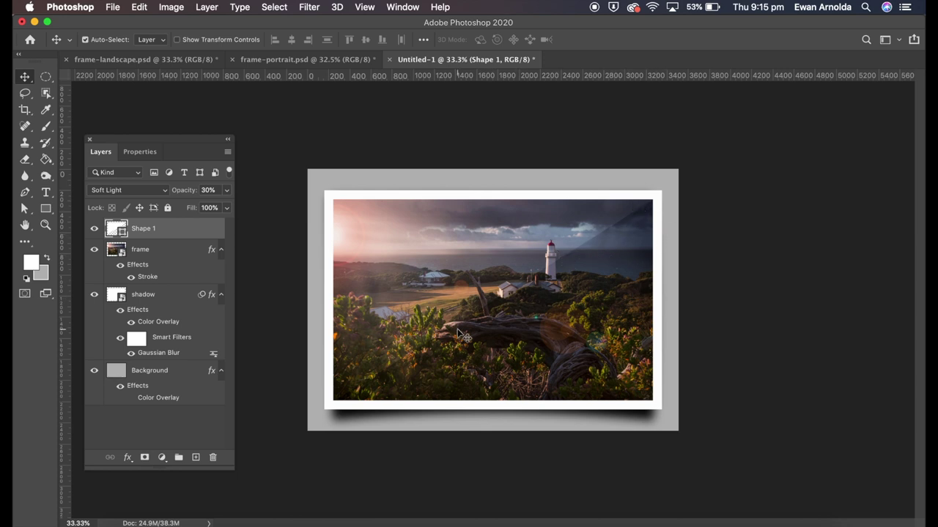
click(93, 229)
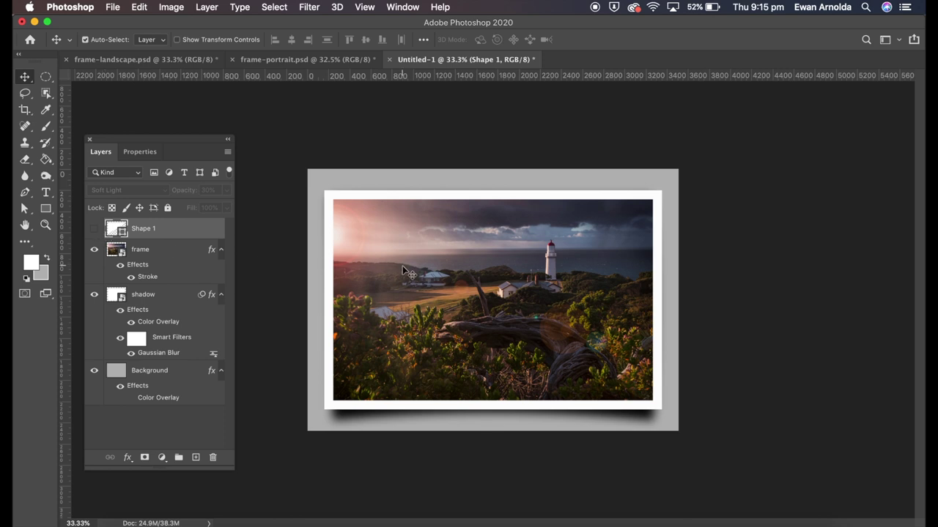
click(114, 8)
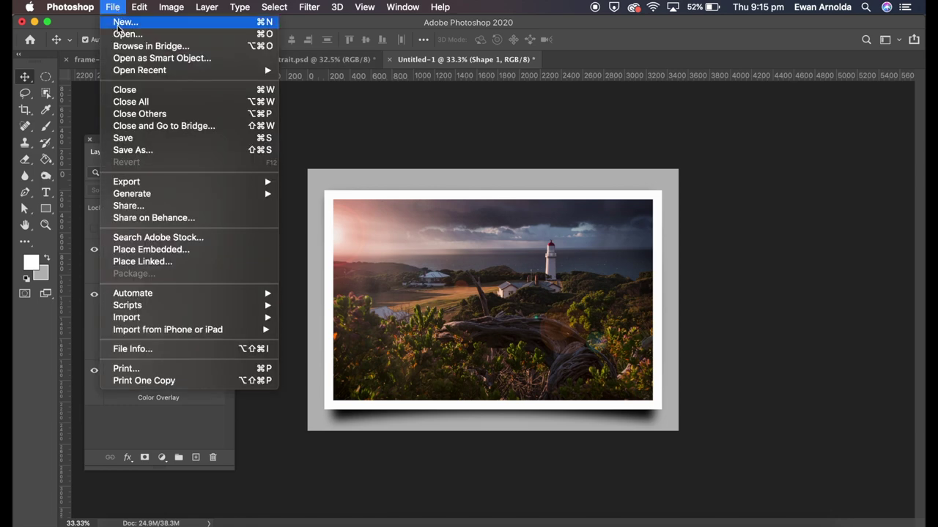
Step: Create a new portrait A4 document
click(124, 22)
click(346, 194)
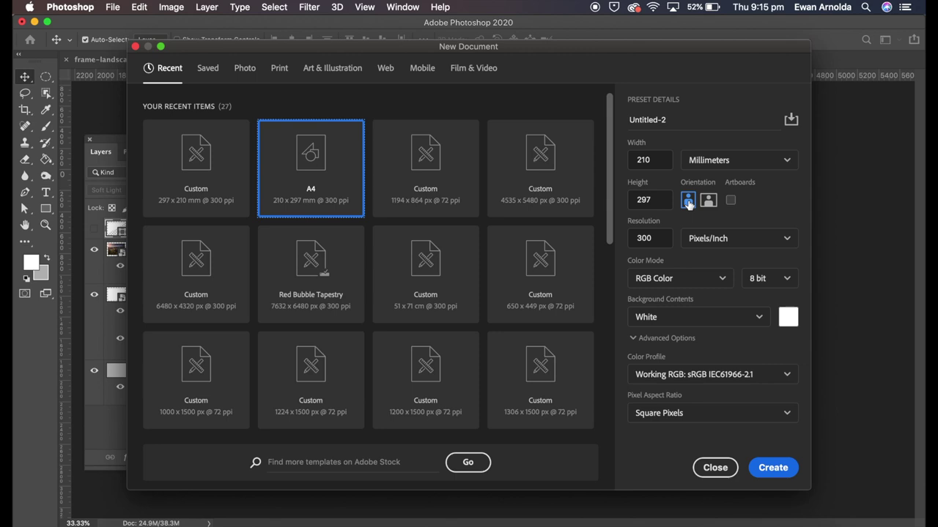
click(766, 467)
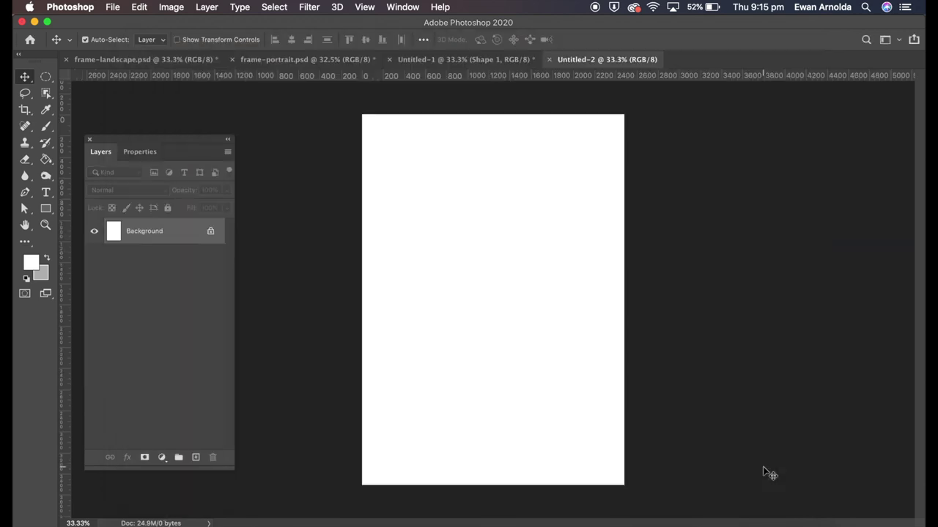
Step: Unlock the layer, rename it Background, and fill it with grey
click(210, 233)
double_click(137, 232)
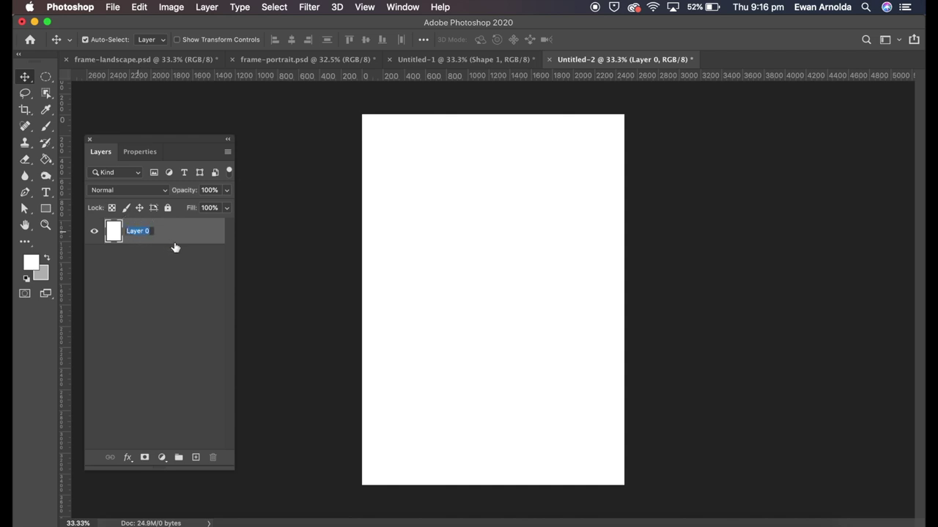
text(Background)
key(Return)
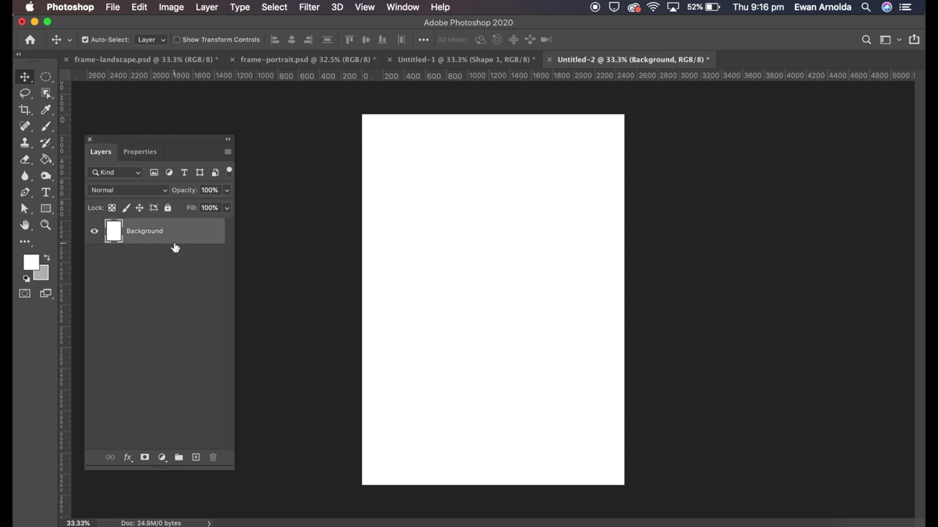
click(45, 159)
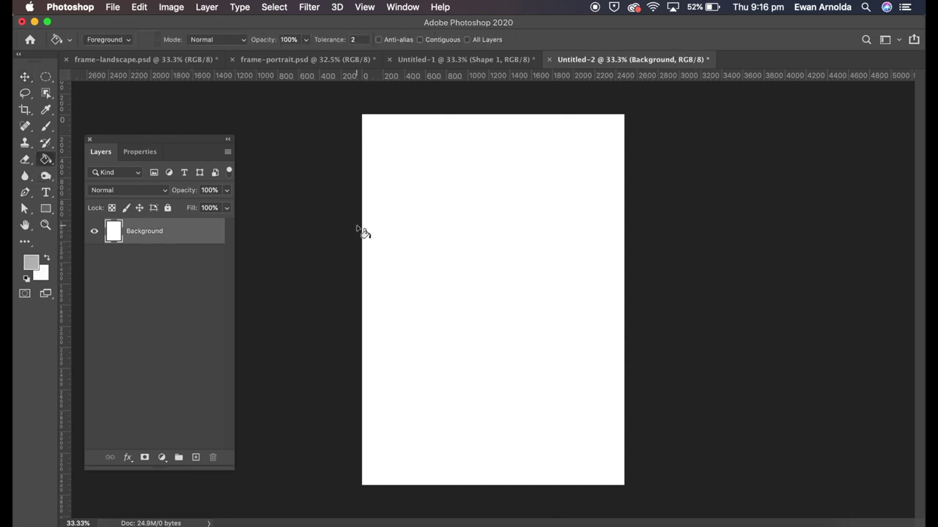
click(427, 239)
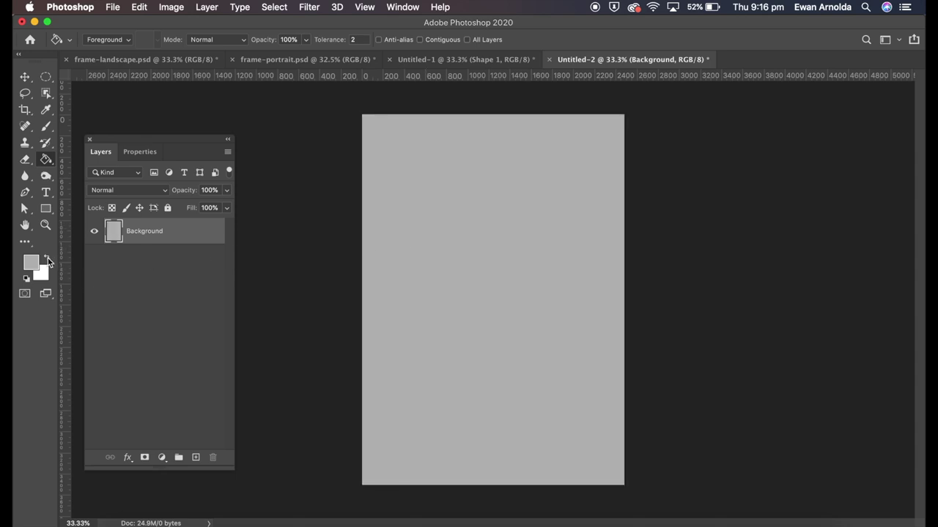
Step: Draw a white rectangle on the grey canvas and name its layer frame
click(46, 208)
drag(386, 145, 603, 467)
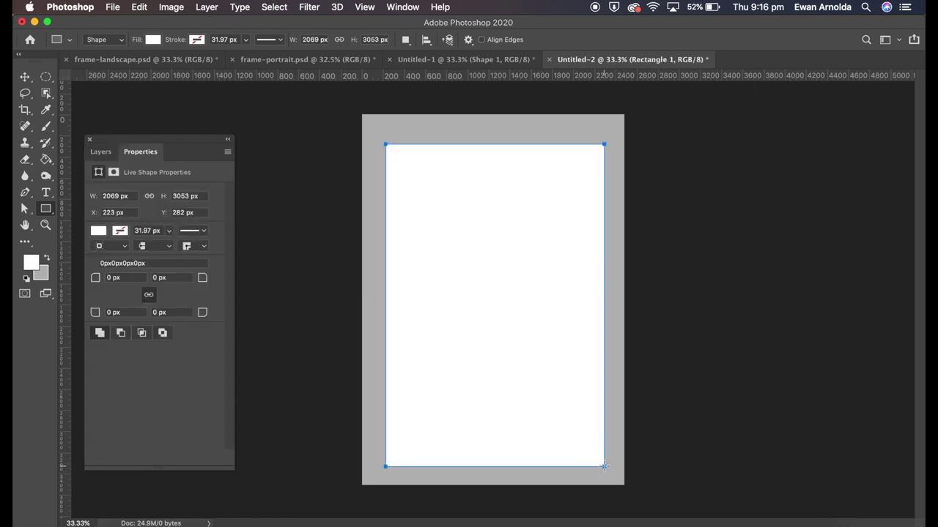
click(100, 152)
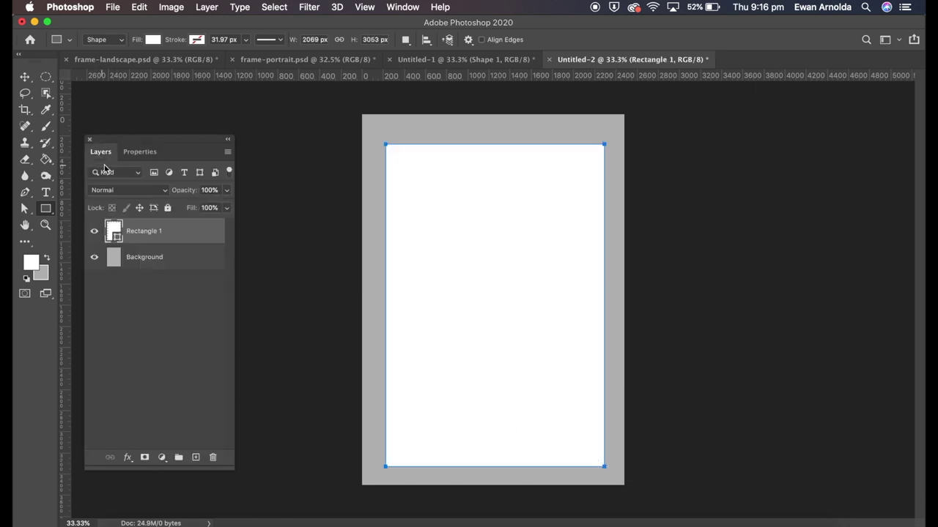
double_click(146, 235)
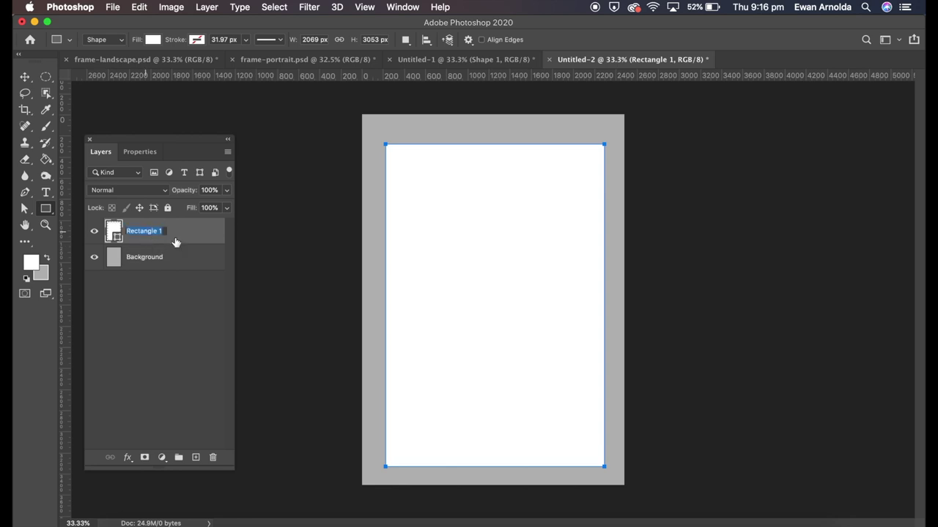
text(frame)
key(Return)
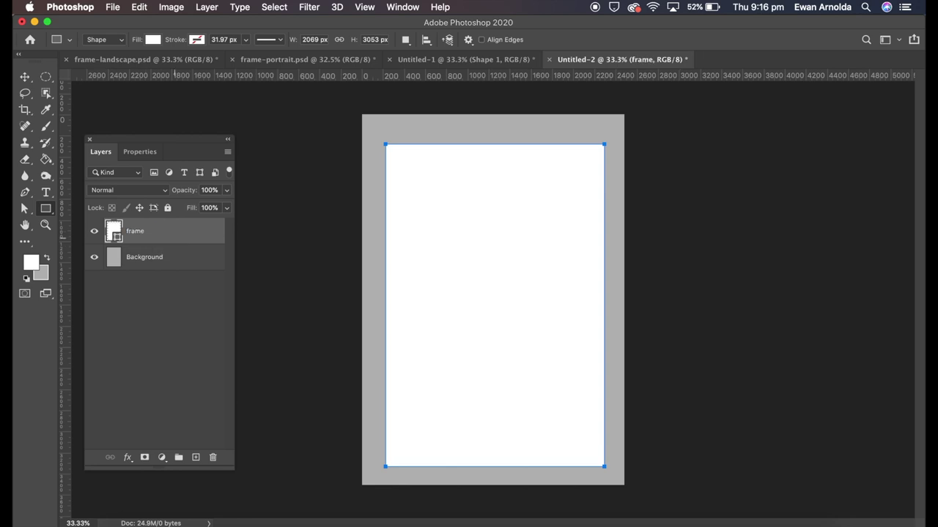
Step: Centre the frame vertically and horizontally on the canvas, then deselect
super+click(115, 261)
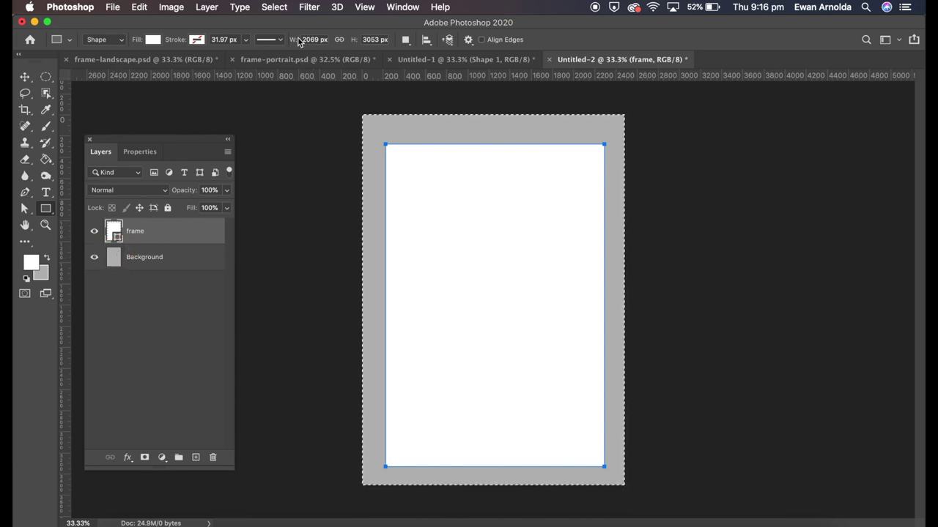
click(209, 11)
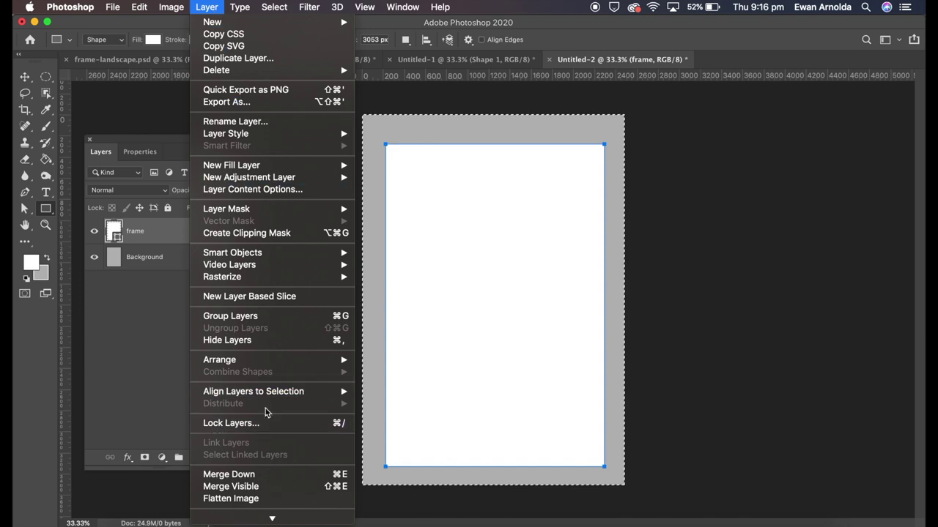
mouse_move(262, 393)
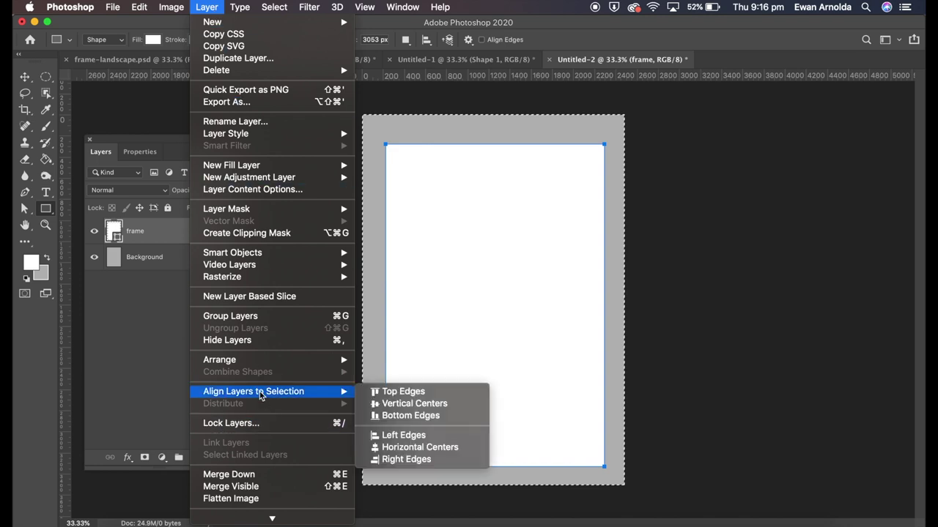
click(392, 407)
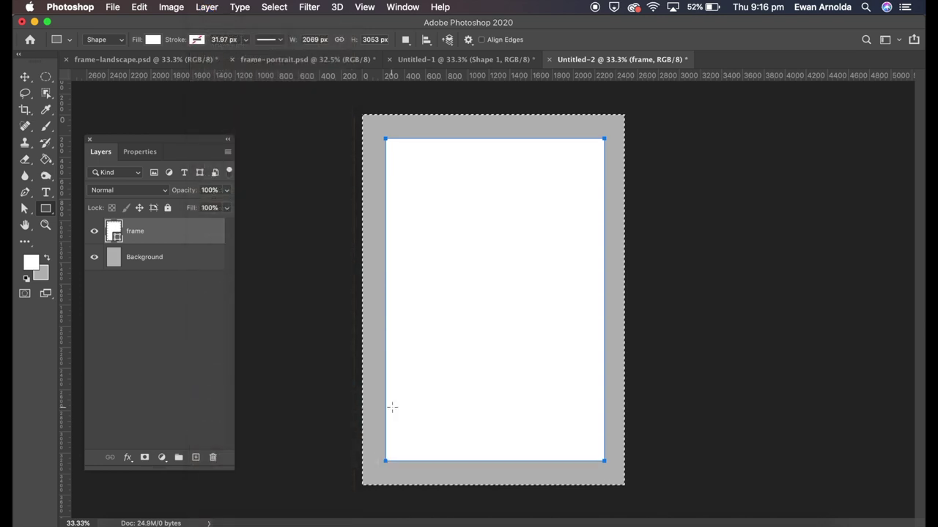
click(209, 10)
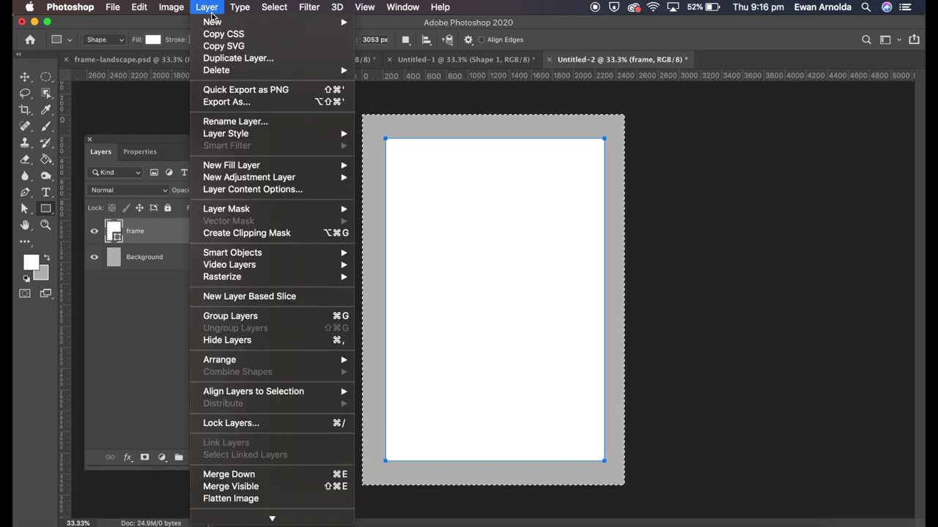
mouse_move(234, 394)
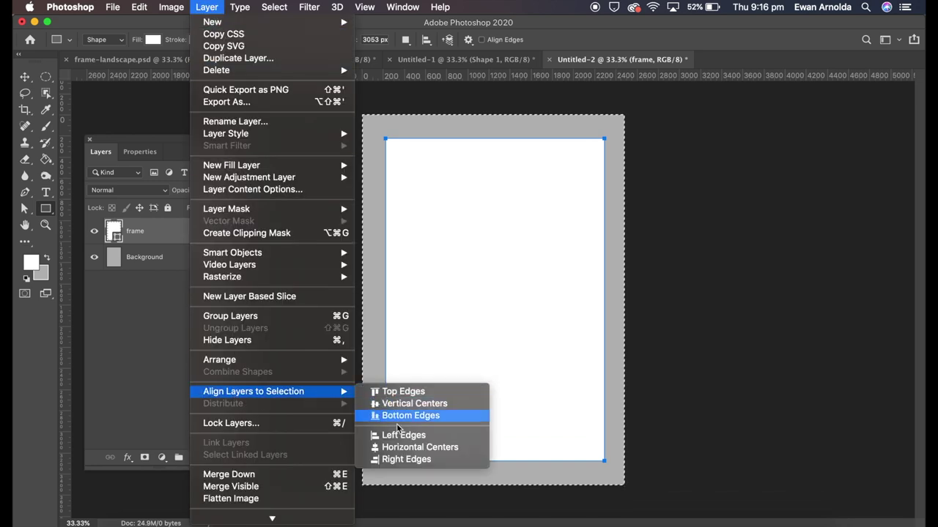
click(400, 449)
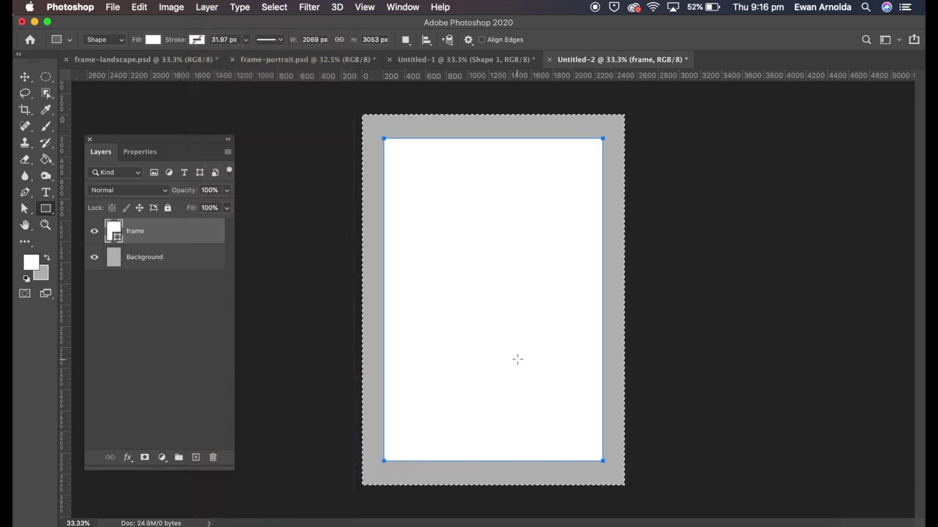
key(super+d)
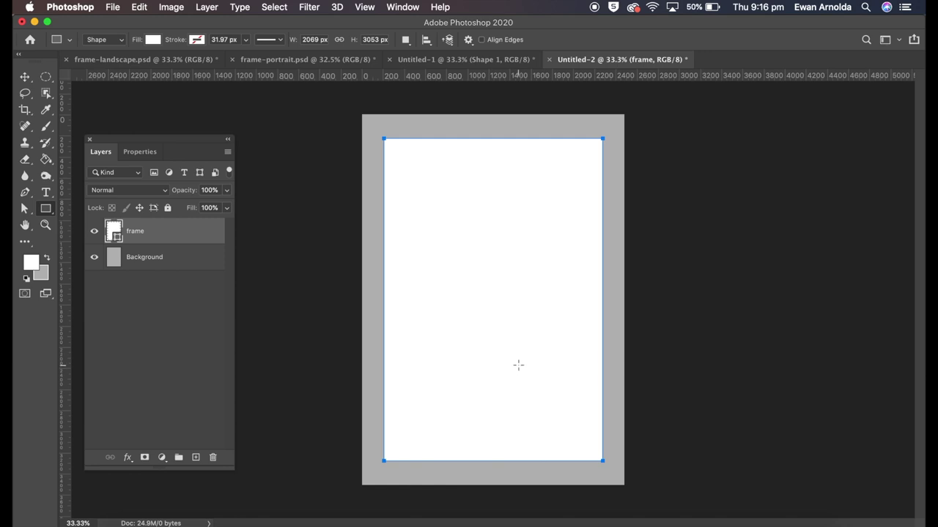
Step: Duplicate the frame layer and rename the lower original layer to shadow
right_click(158, 242)
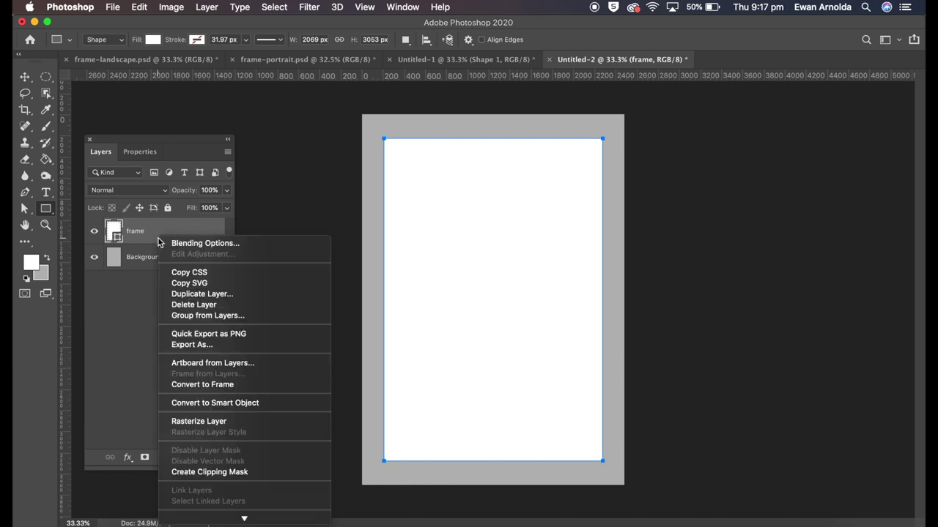
click(192, 294)
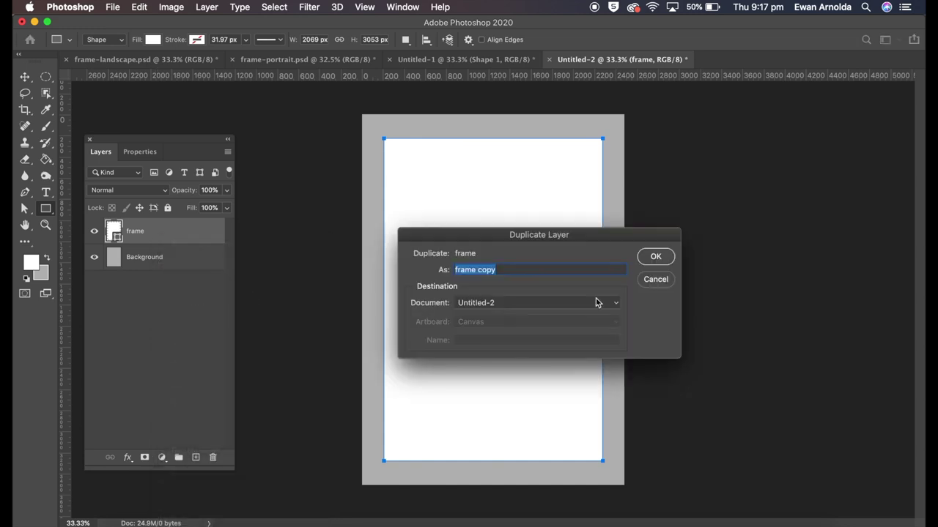
click(653, 256)
click(137, 262)
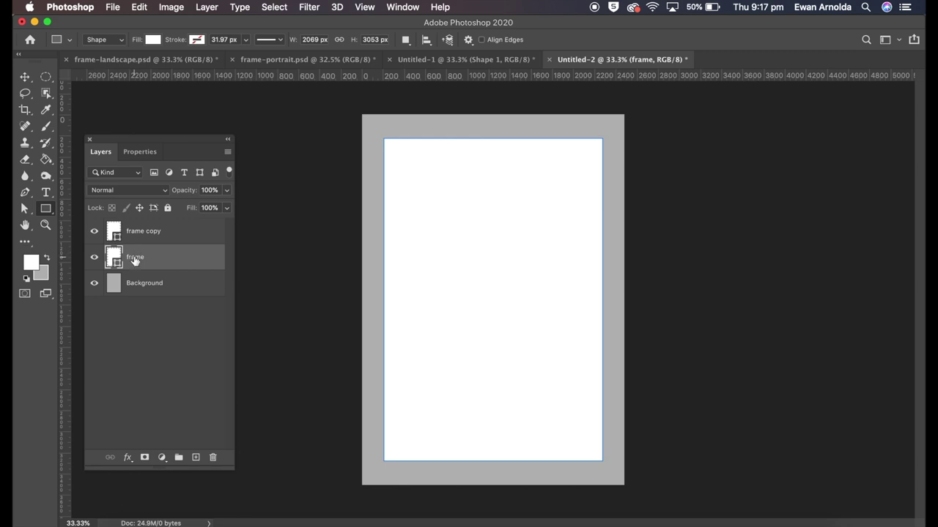
double_click(137, 258)
text(shadow)
key(Return)
Step: Rename the frame copy layer back to frame
click(149, 234)
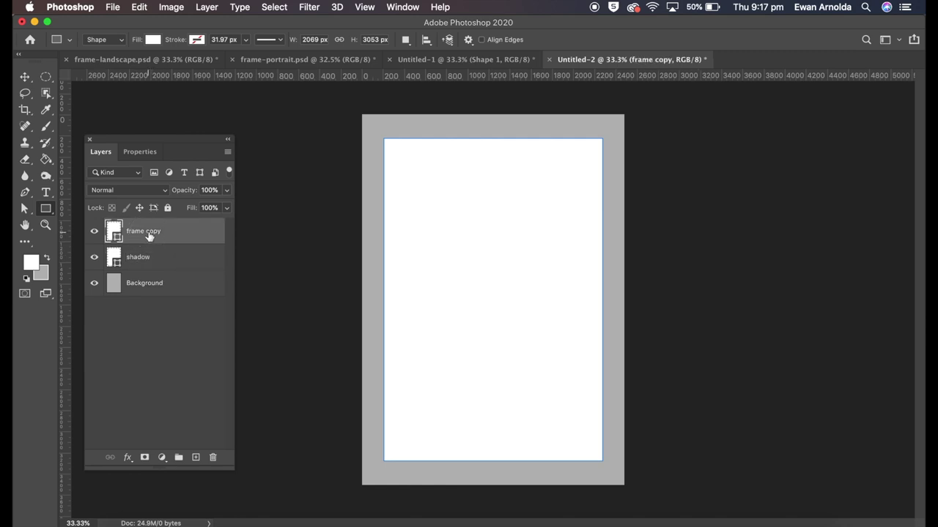
double_click(145, 233)
click(162, 231)
key(BackSpace)
key(BackSpace)
key(BackSpace)
key(Return)
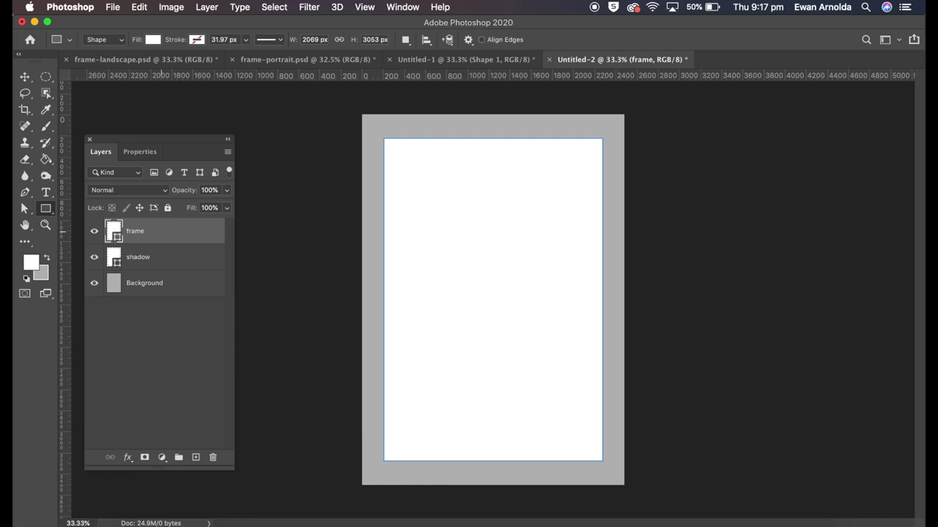
Step: Convert the shadow layer to a smart object
click(163, 261)
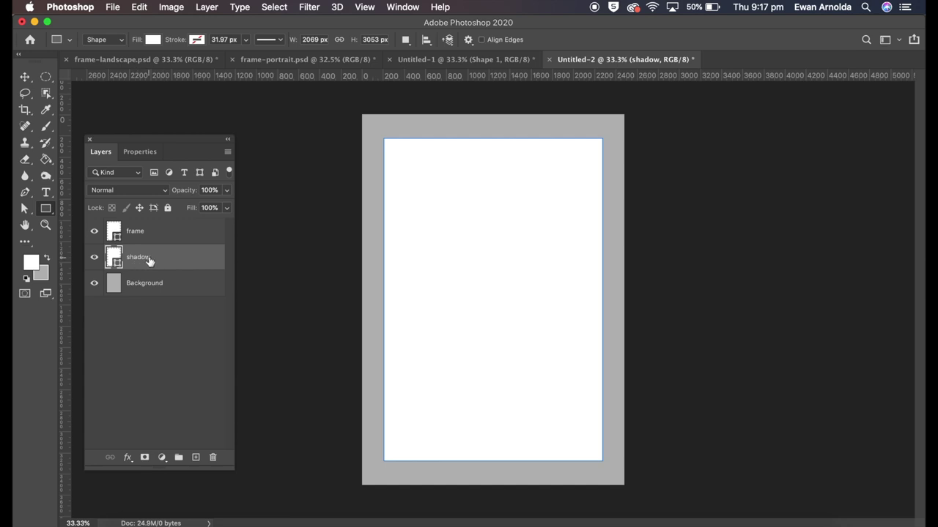
right_click(173, 260)
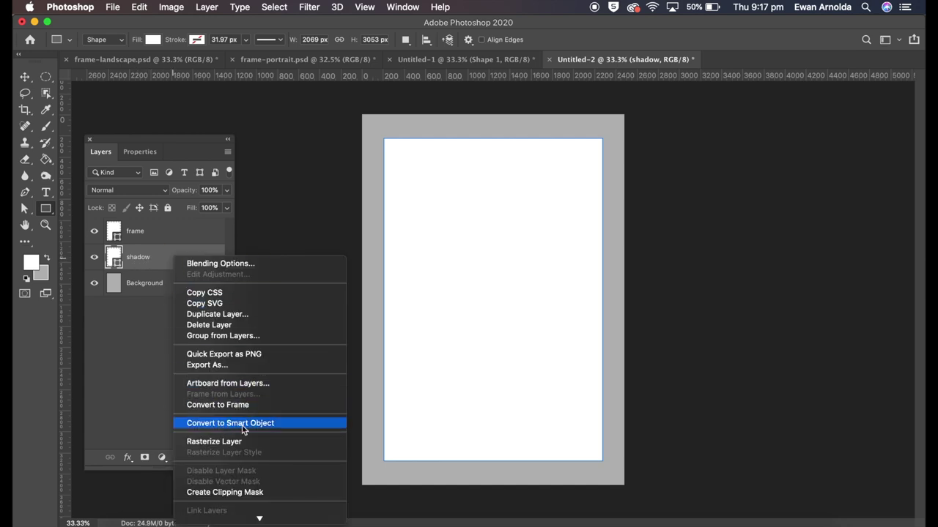
click(243, 423)
Step: Add a black #000000 Color Overlay effect to the shadow layer
click(163, 260)
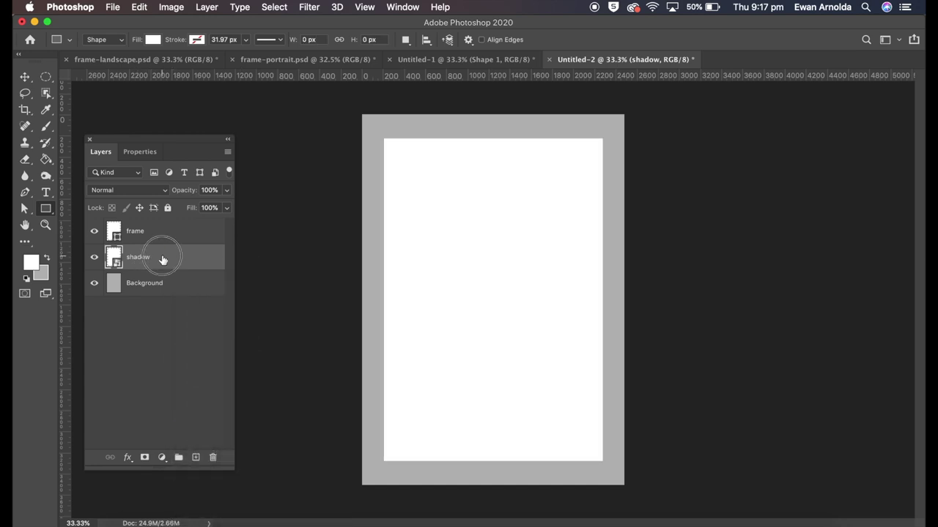
double_click(163, 260)
click(364, 402)
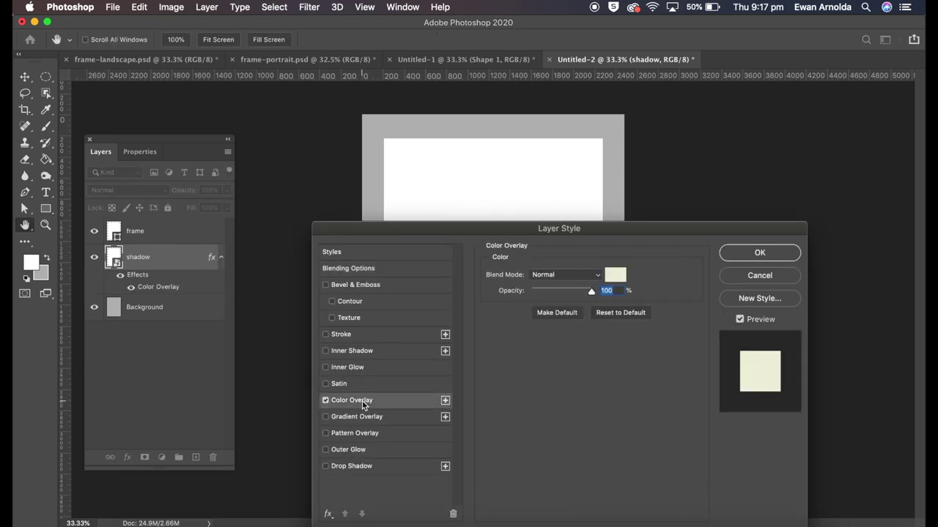
click(611, 276)
click(423, 484)
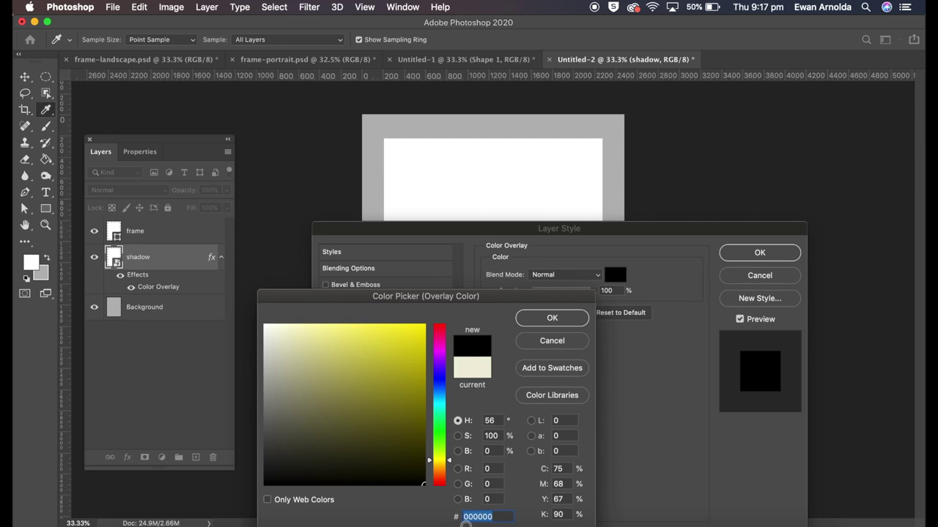
click(533, 323)
click(759, 255)
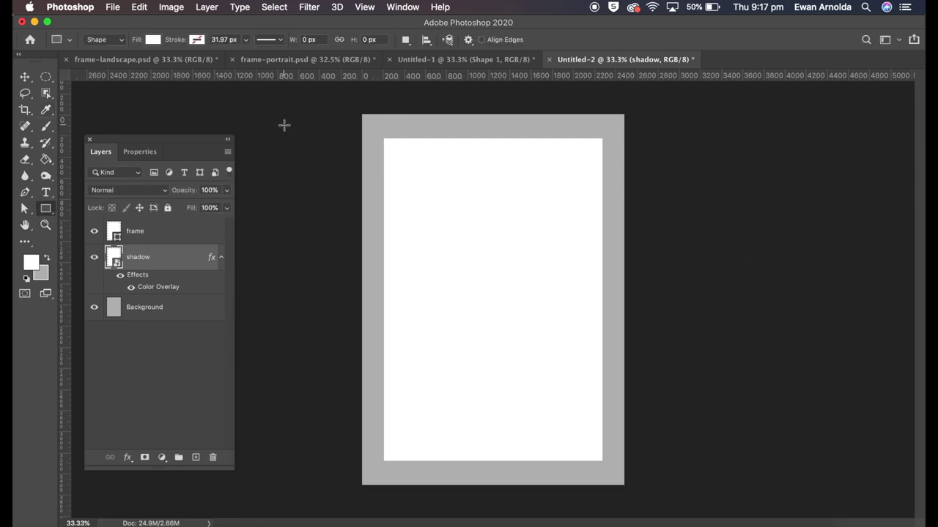
click(309, 7)
Step: Apply a Gaussian Blur smart filter with a 45-pixel radius to the shadow
mouse_move(356, 157)
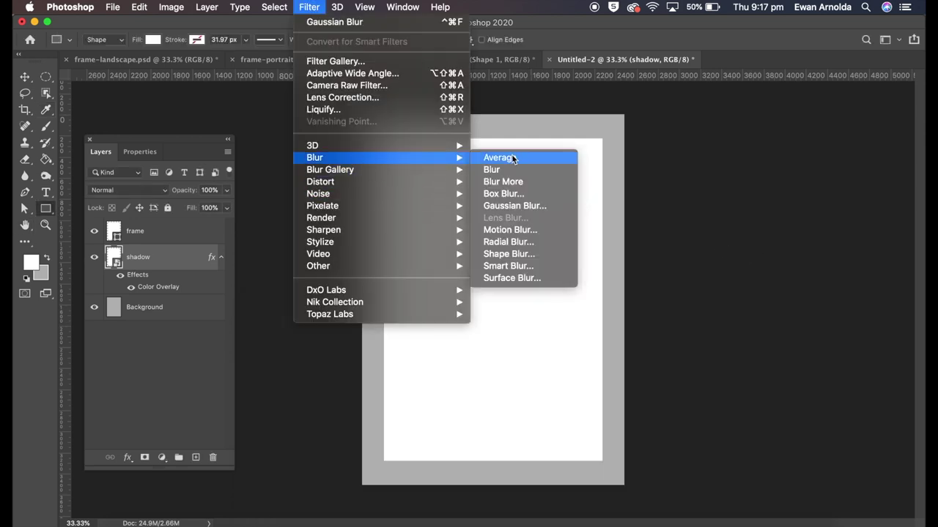
click(513, 206)
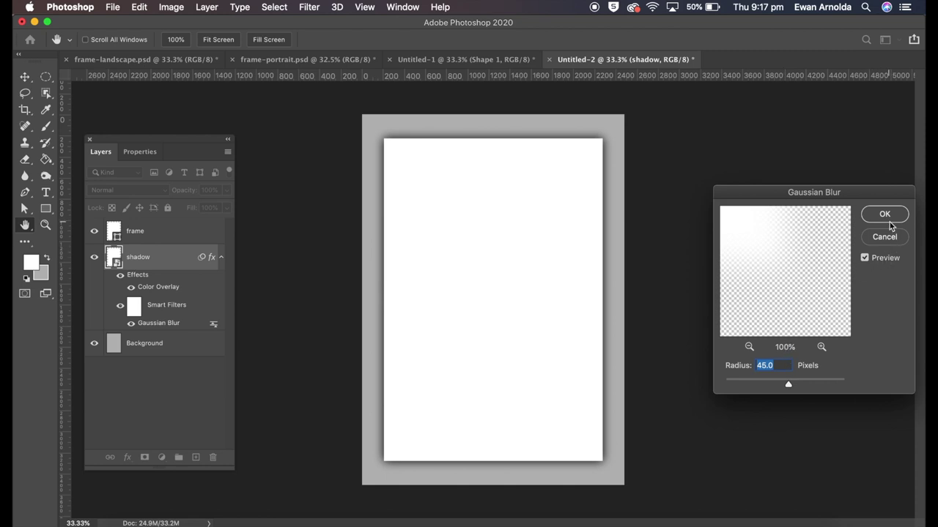
drag(789, 386, 809, 387)
text(4)
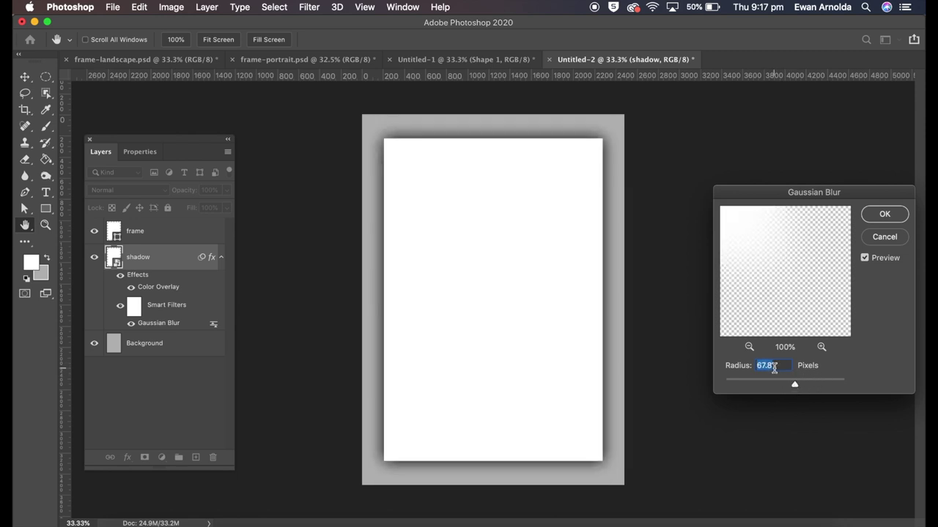
click(774, 368)
text(0)
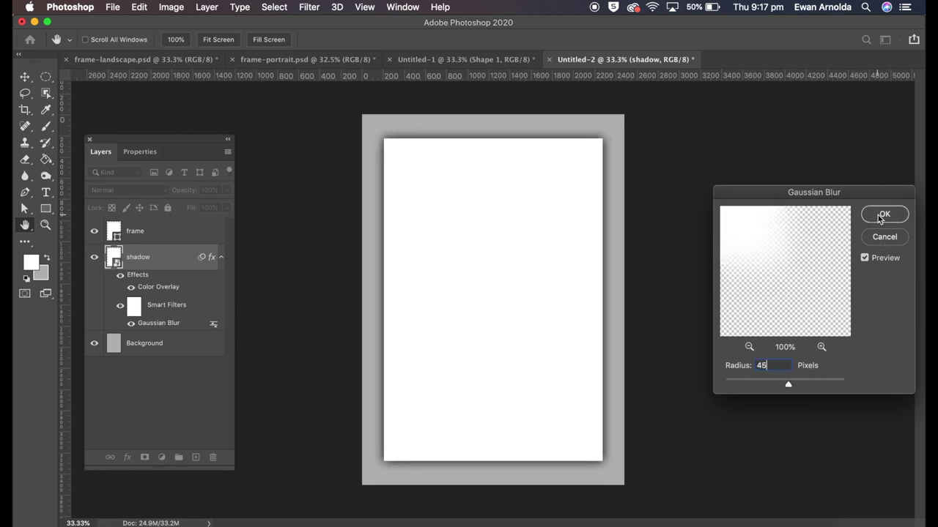
click(884, 214)
Step: Warp the shadow, pulling its bottom corners down and inward
click(139, 7)
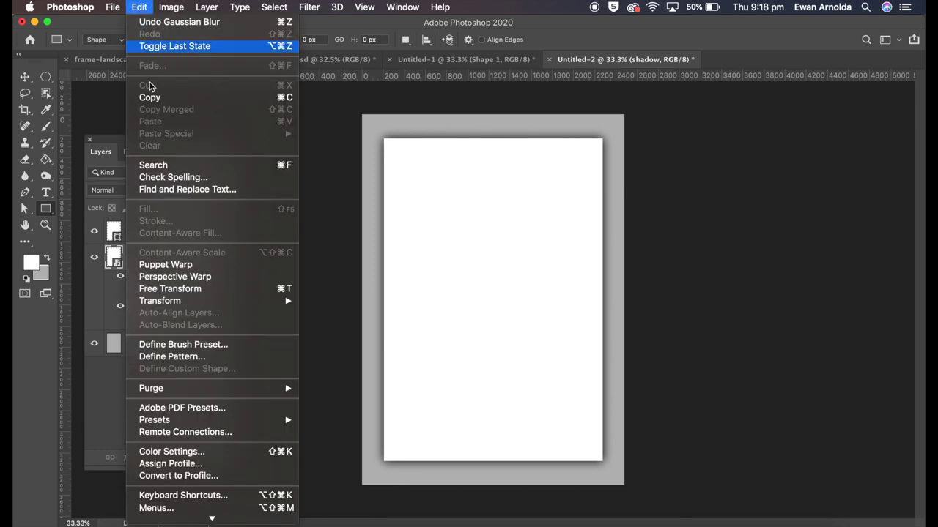
mouse_move(176, 301)
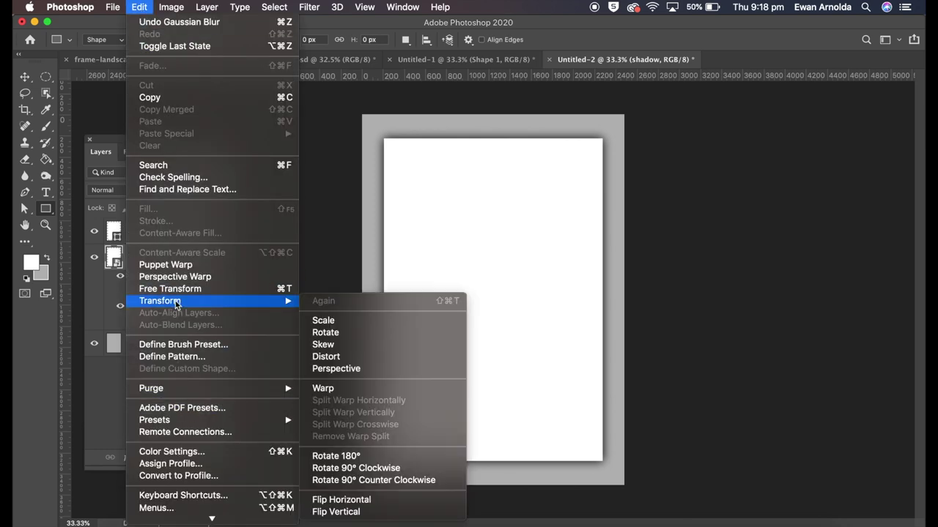
click(347, 391)
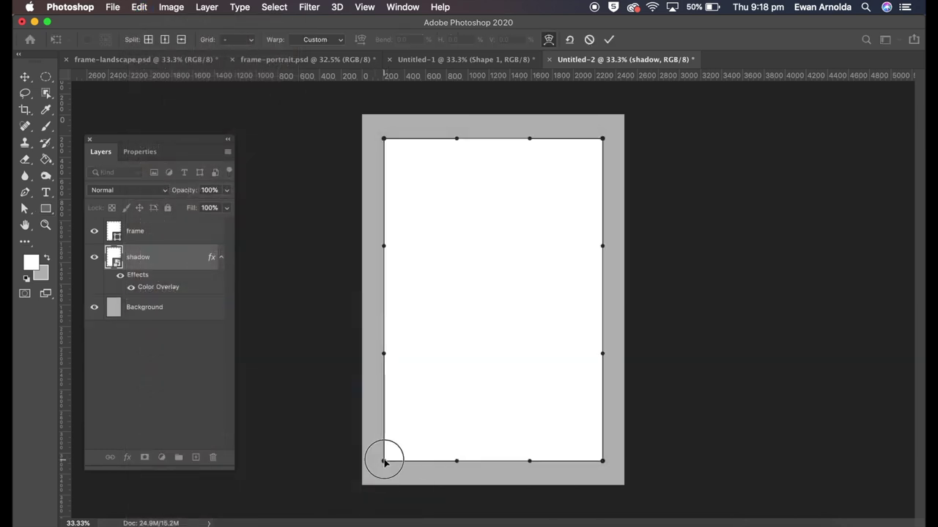
drag(384, 461, 394, 473)
drag(605, 466, 587, 474)
Step: Pull the shadow's top and side edges inward so it shows only below the frame
drag(383, 139, 389, 148)
drag(384, 245, 392, 246)
drag(384, 354, 391, 350)
drag(455, 142, 455, 149)
drag(529, 139, 528, 147)
drag(603, 140, 589, 148)
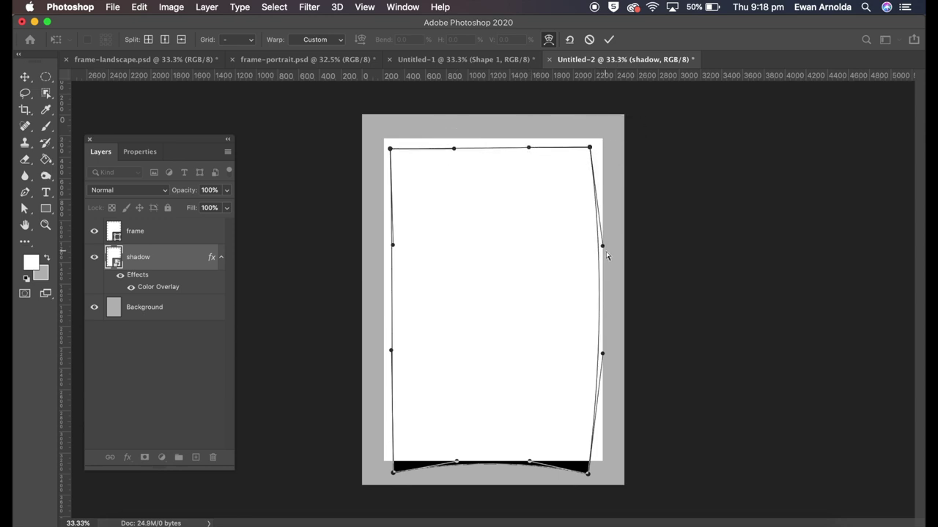
drag(603, 247, 595, 249)
drag(602, 354, 595, 352)
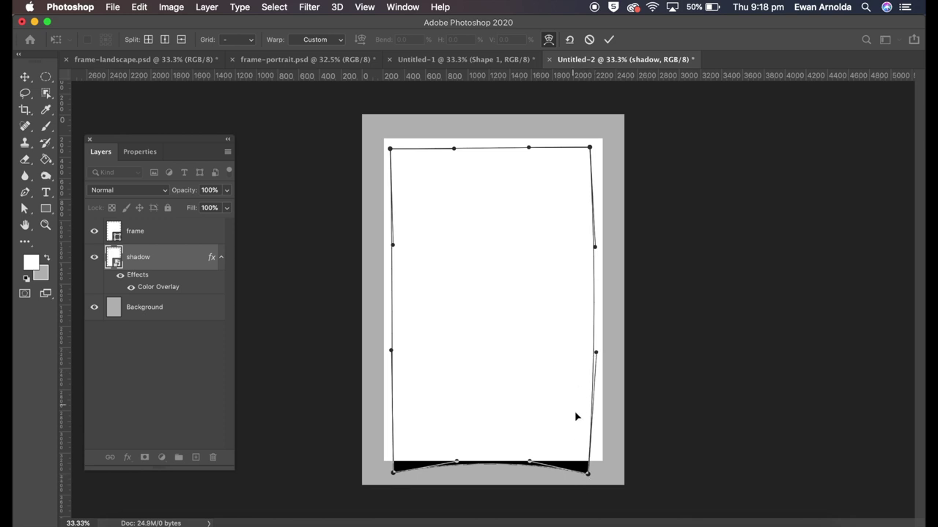
drag(590, 475, 592, 474)
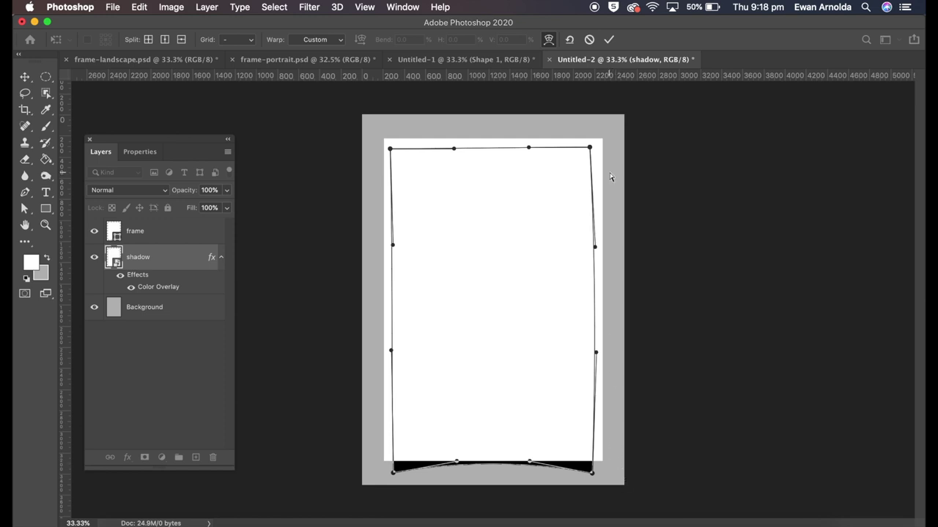
click(609, 40)
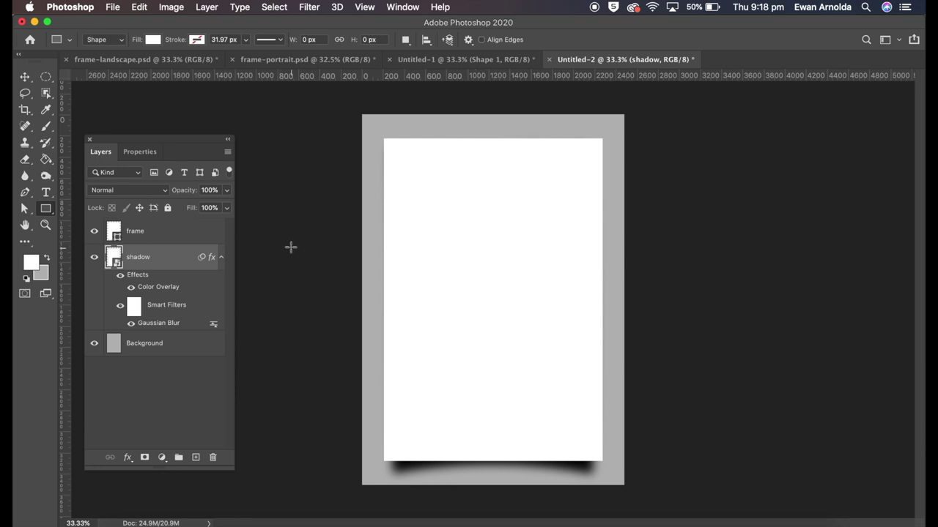
Step: Convert the frame layer to a smart object and open its contents
click(139, 238)
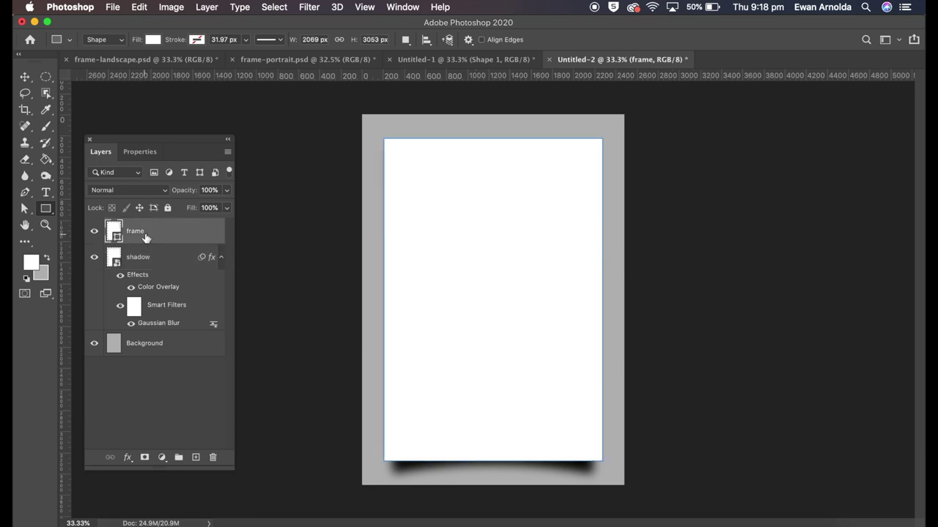
right_click(174, 238)
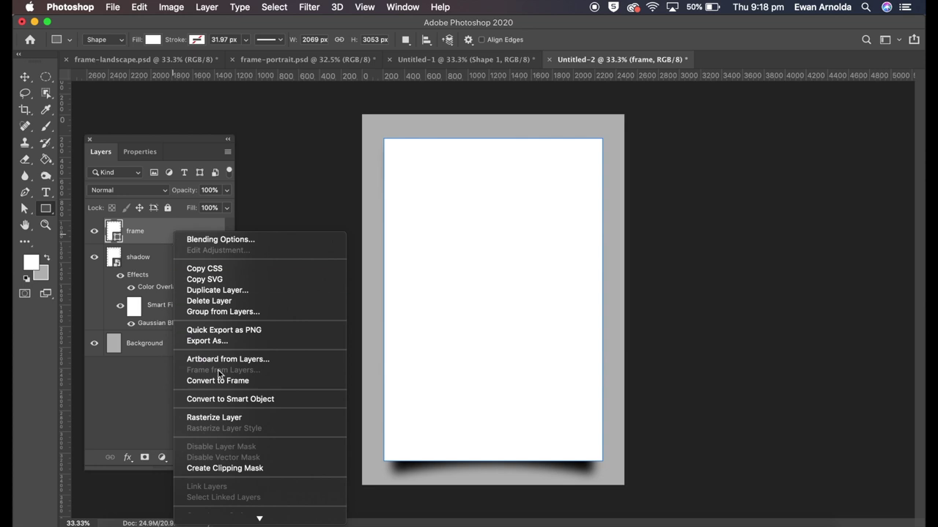
click(230, 399)
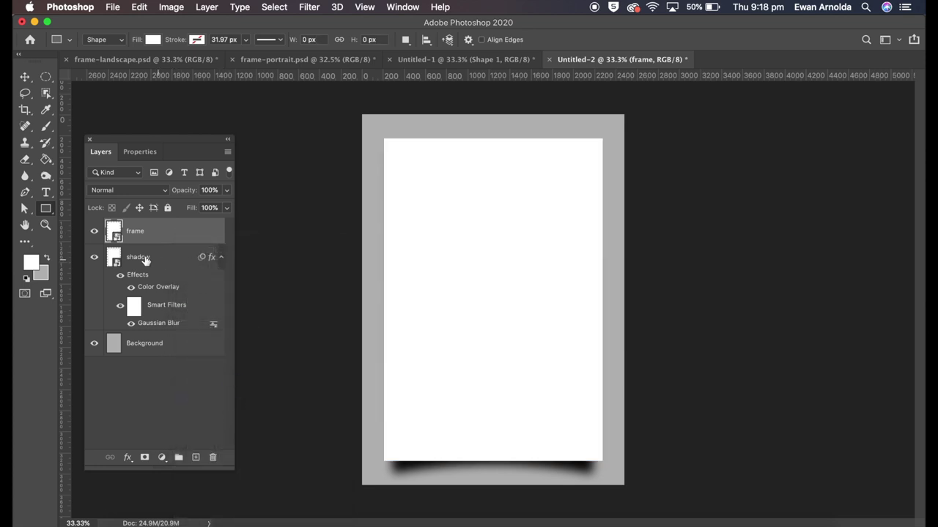
double_click(115, 236)
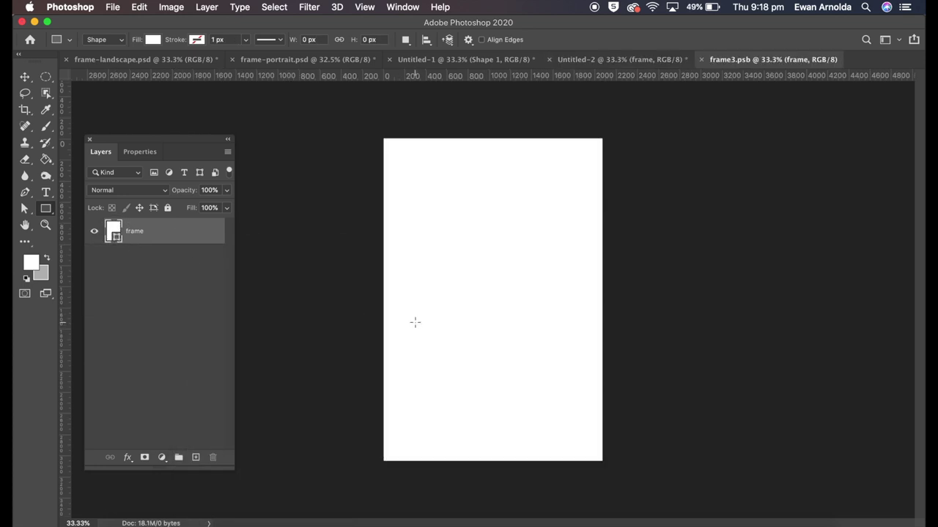
Step: Place the monstera leaf photo from the Desktop, scale it to fill, and save the contents
click(125, 521)
drag(685, 372, 663, 189)
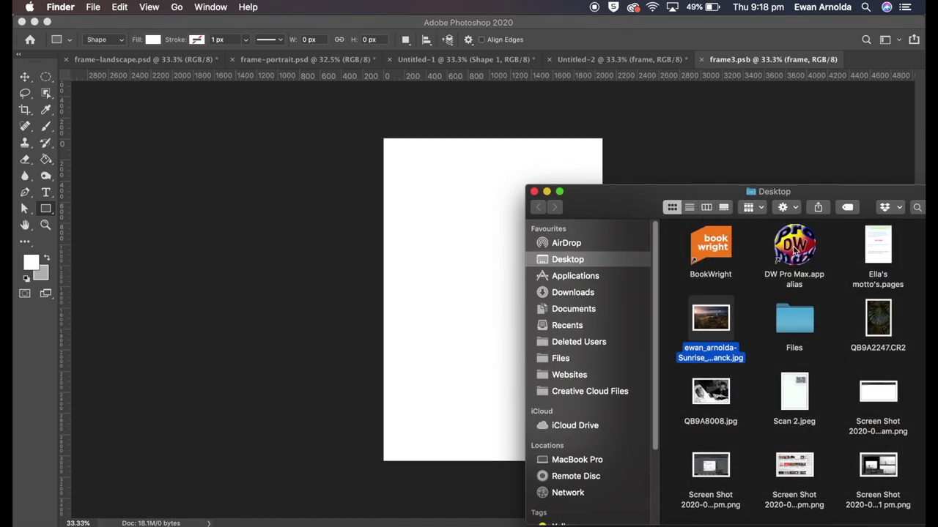
drag(806, 211, 393, 398)
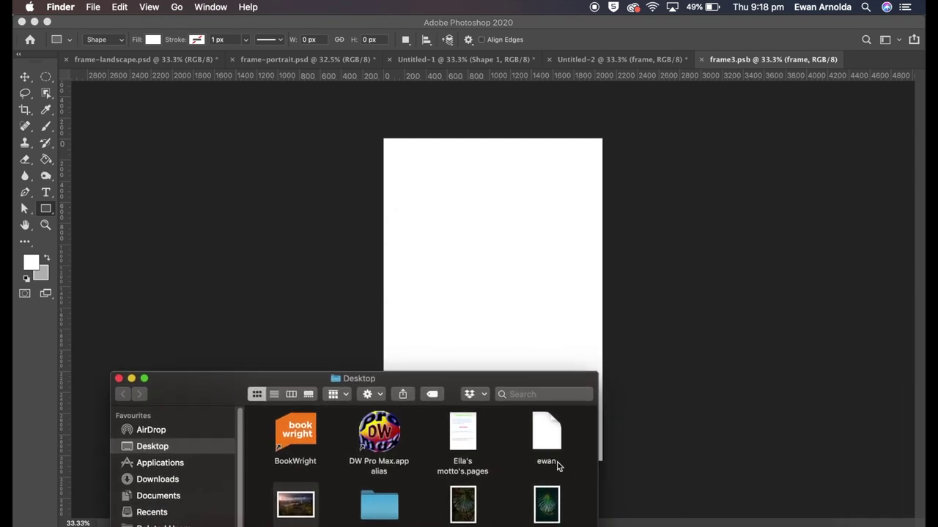
click(513, 337)
drag(513, 337, 513, 329)
drag(605, 465, 611, 479)
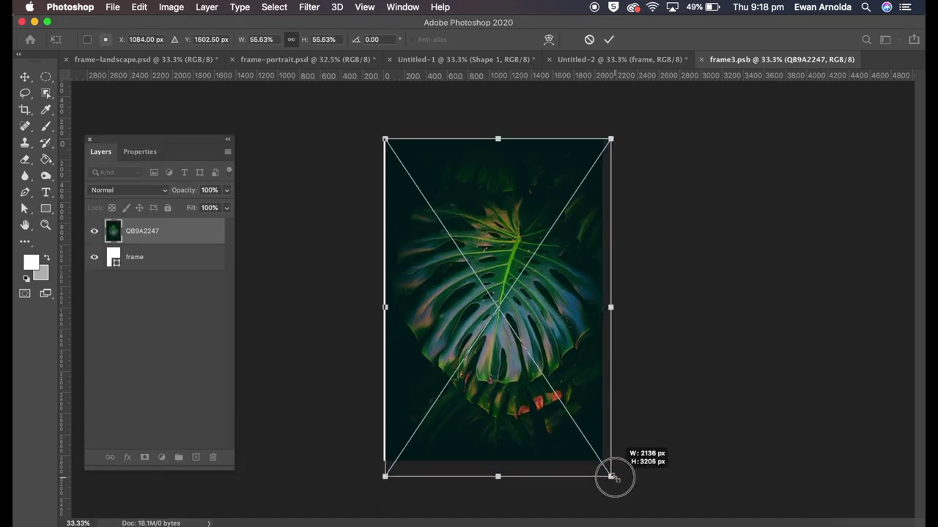
drag(580, 419, 576, 414)
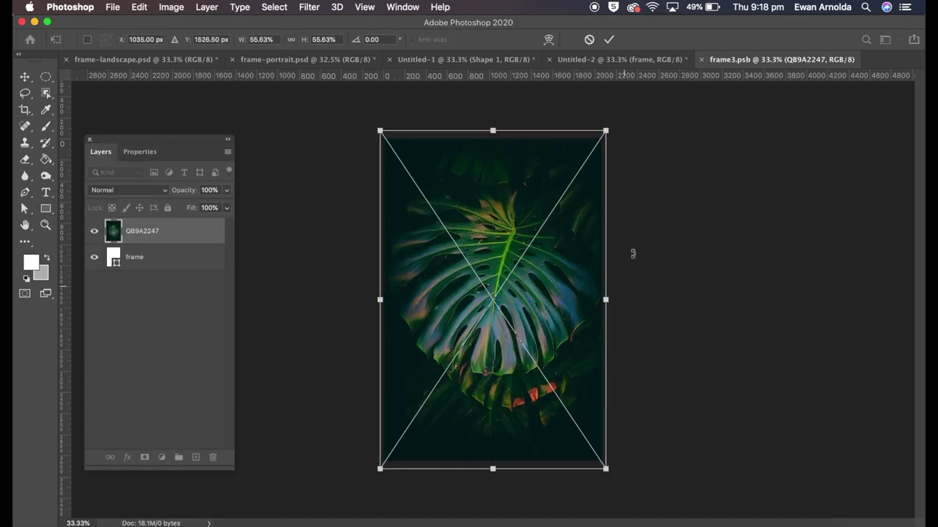
click(609, 39)
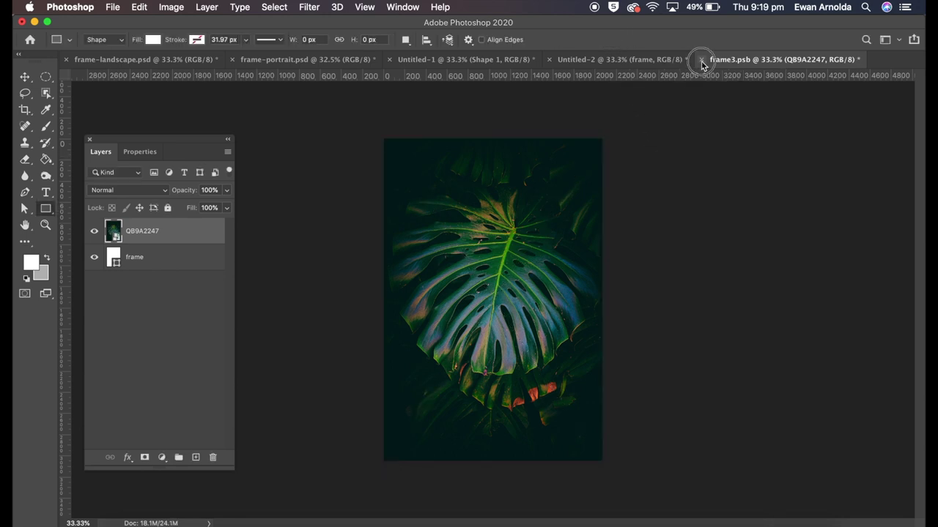
click(701, 59)
click(574, 198)
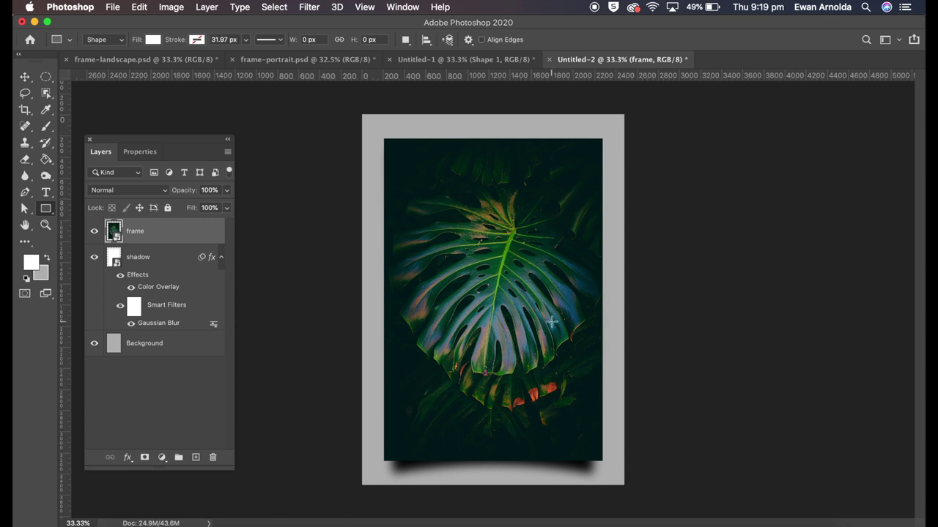
Step: Give the frame layer an 85 px white inside Stroke border
double_click(192, 241)
click(342, 337)
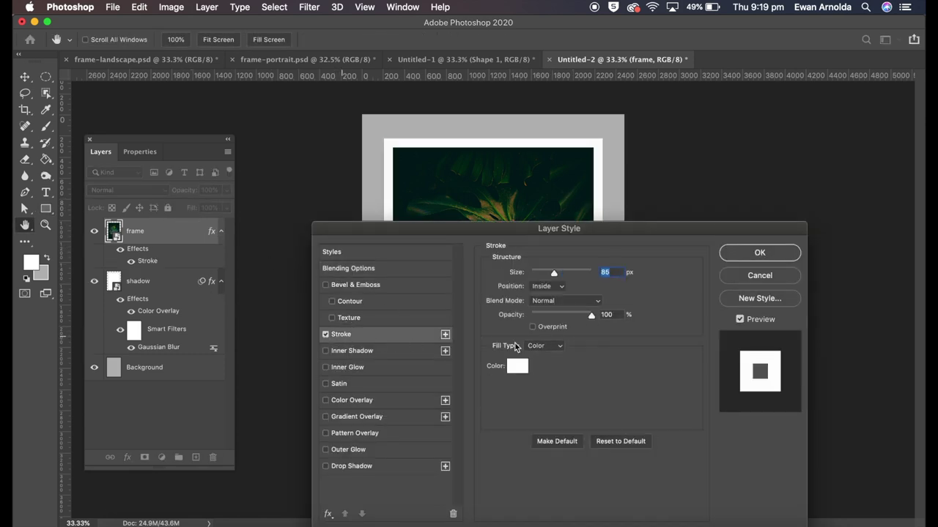
drag(552, 279, 556, 277)
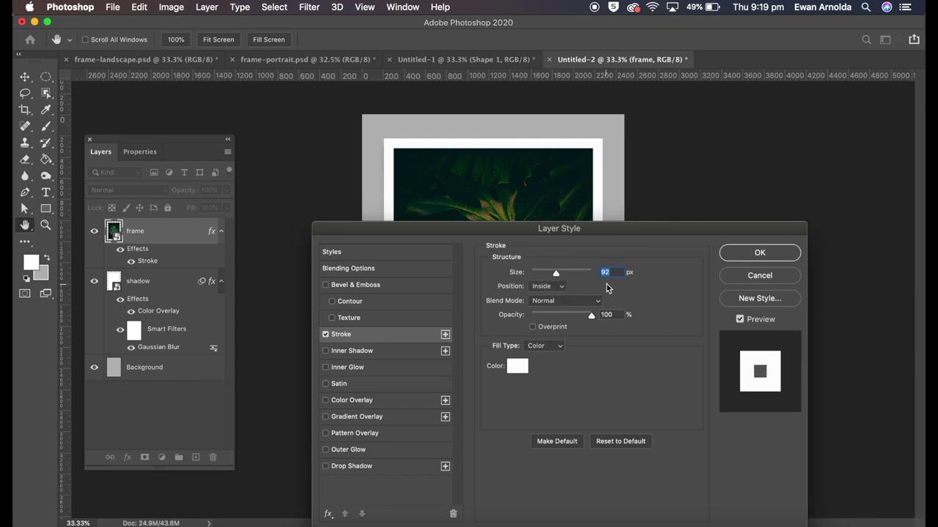
text(85)
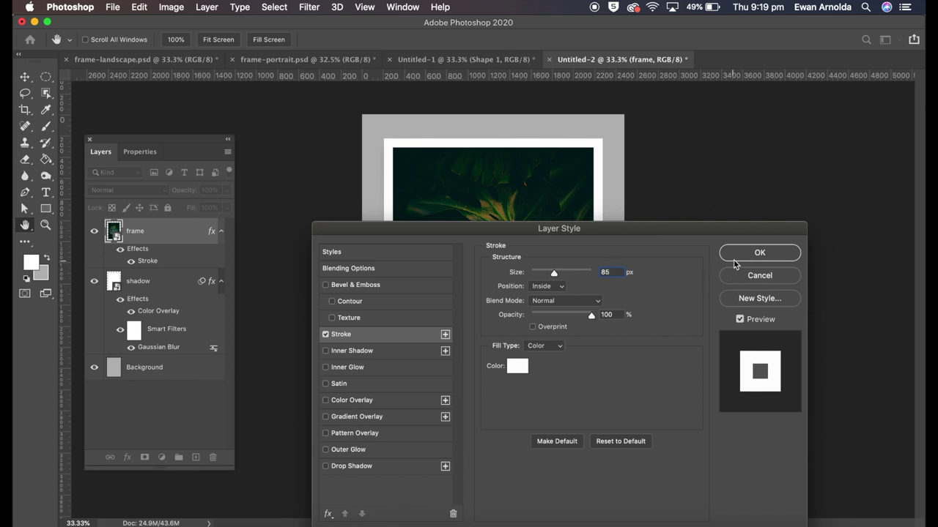
click(758, 252)
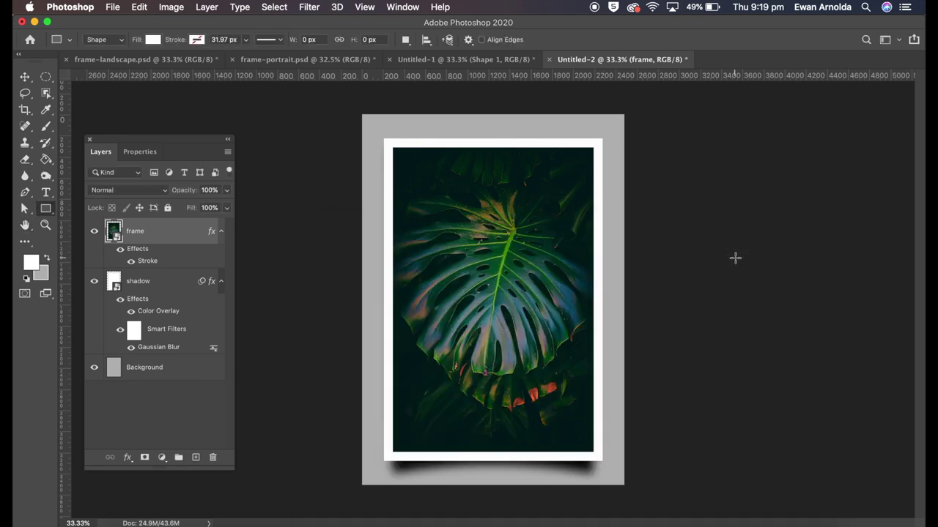